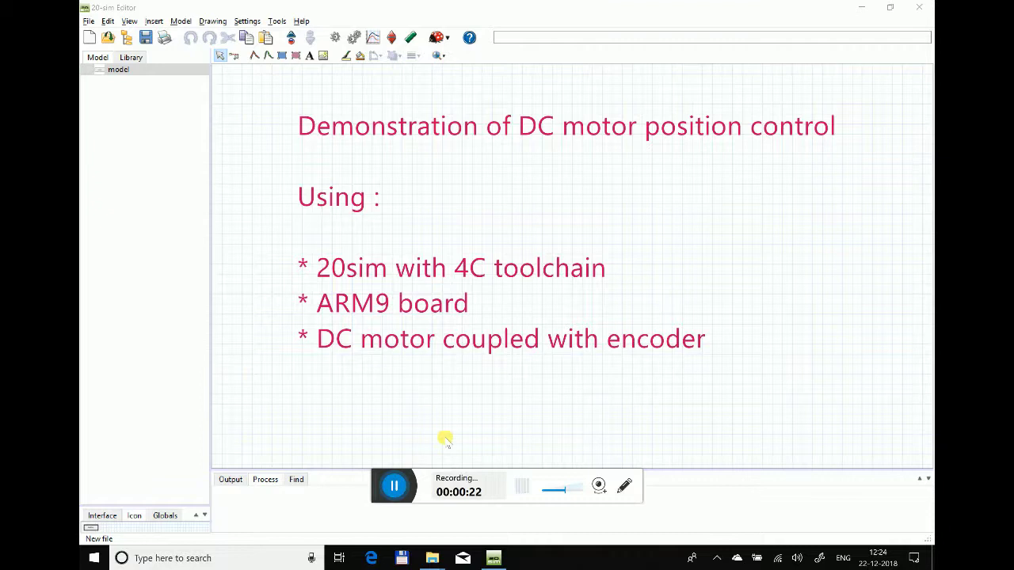
Open the saved DC Motor - Position Control model and select its motor drive chain
left_click(109, 38)
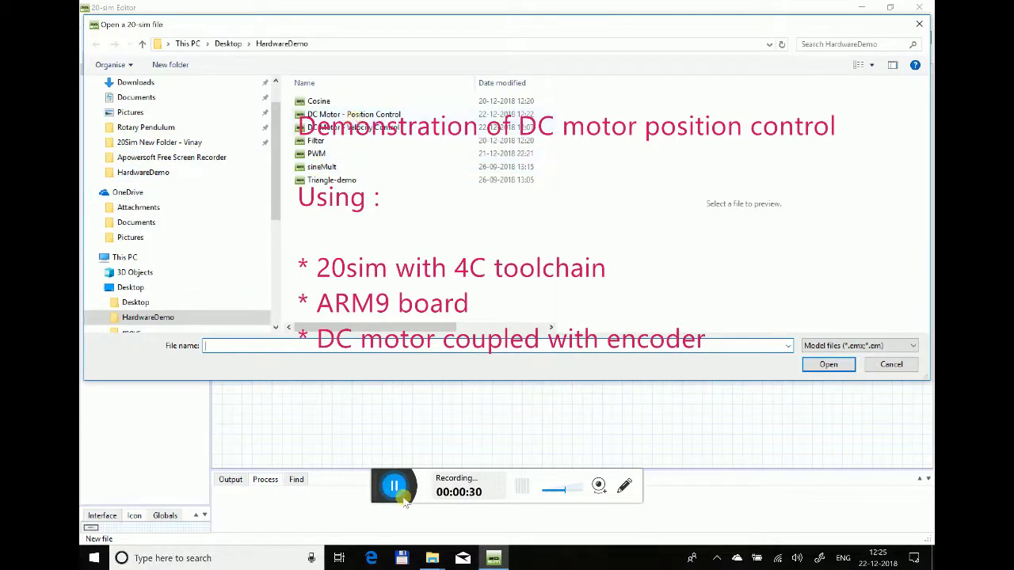
double_click(361, 115)
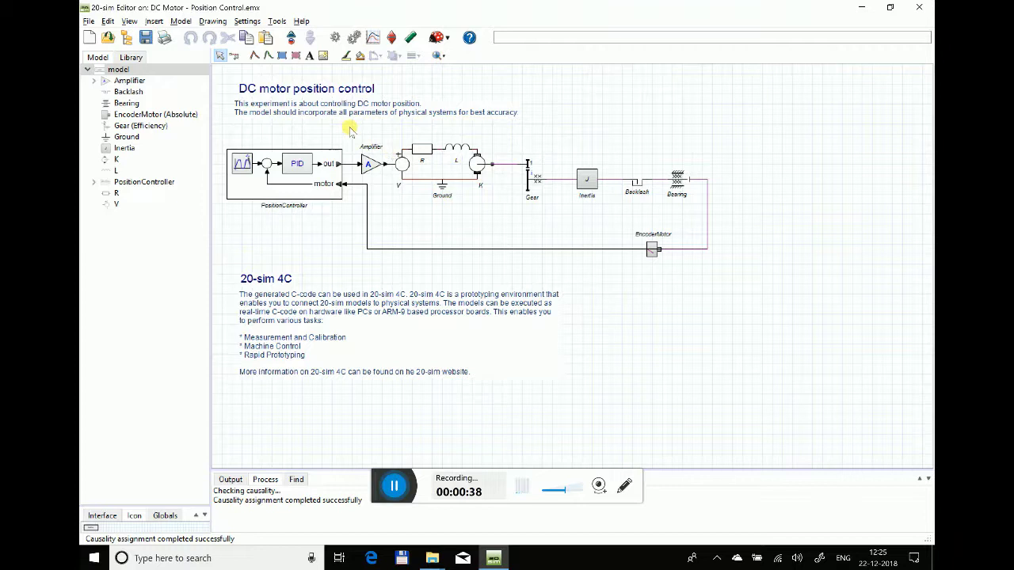
left_click_drag(349, 128, 732, 274)
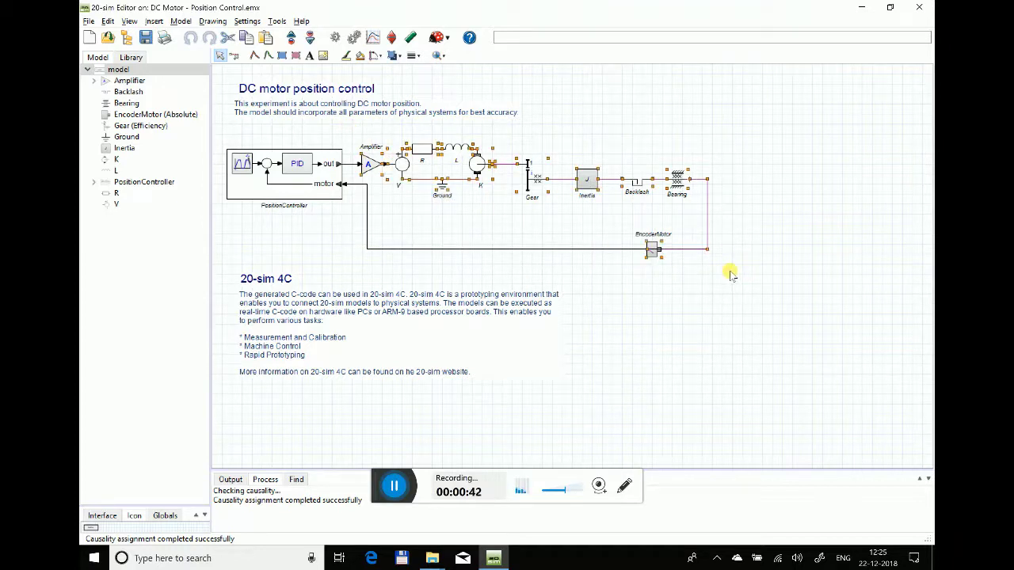
Inspect the DC motor, gear, EncoderMotor and PositionController blocks one by one
left_click(686, 234)
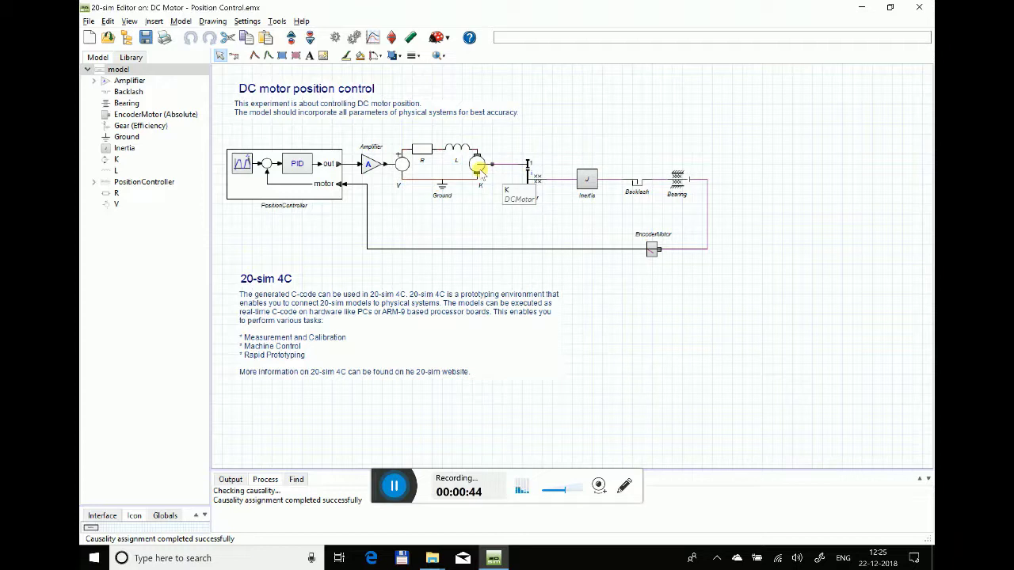
left_click(480, 169)
left_click(529, 175)
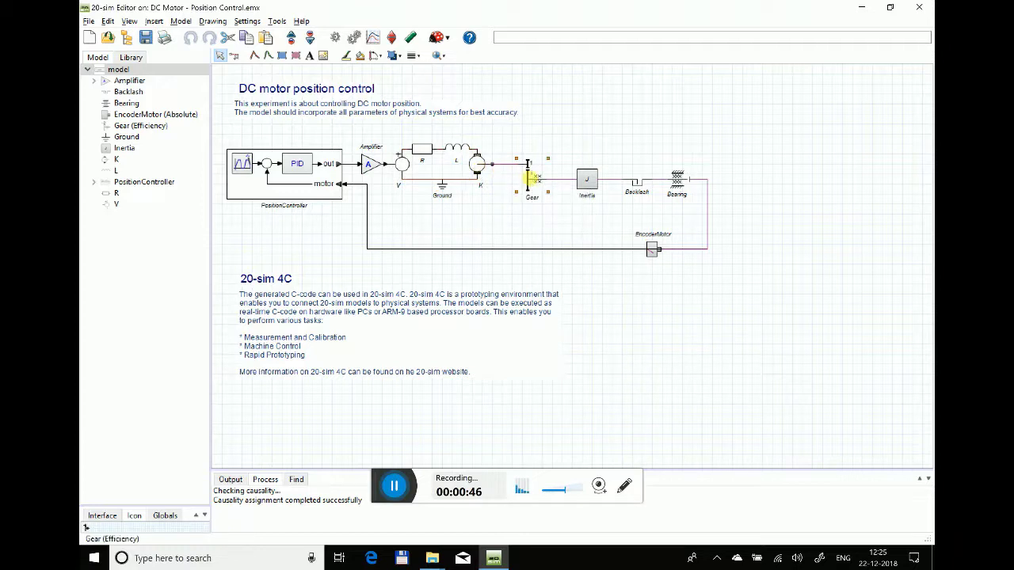
left_click(583, 182)
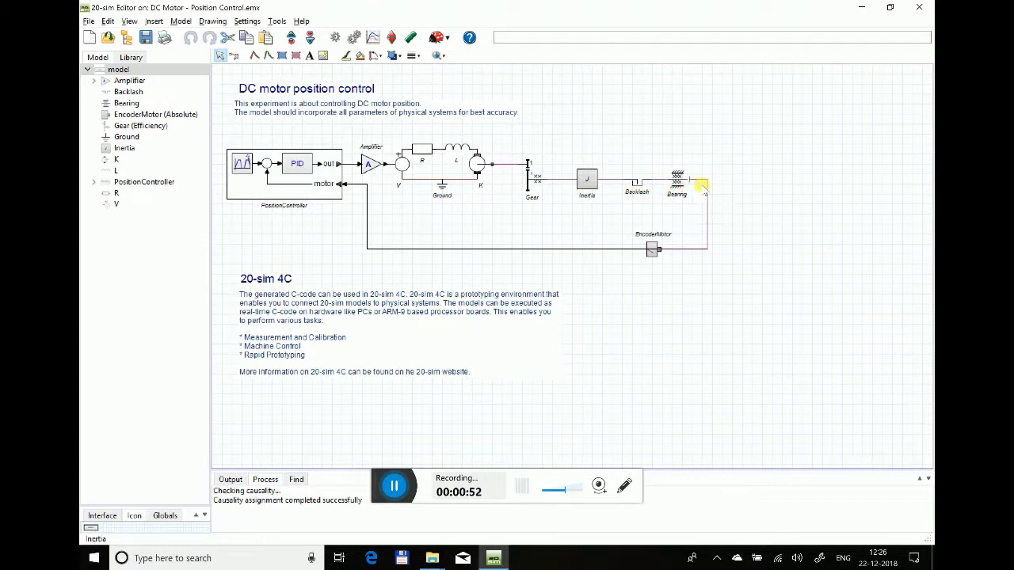
mouse_move(707, 224)
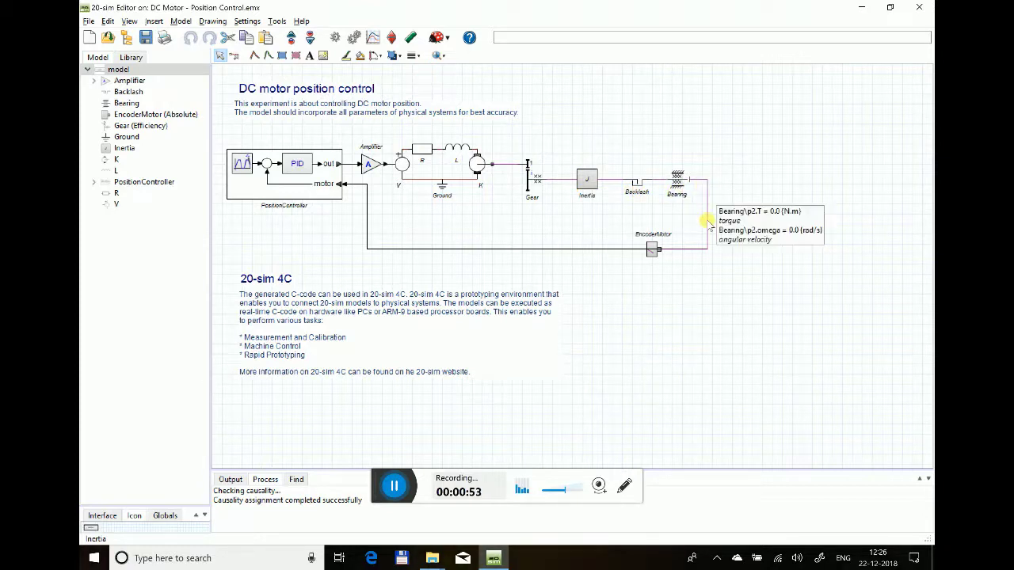
left_click(651, 251)
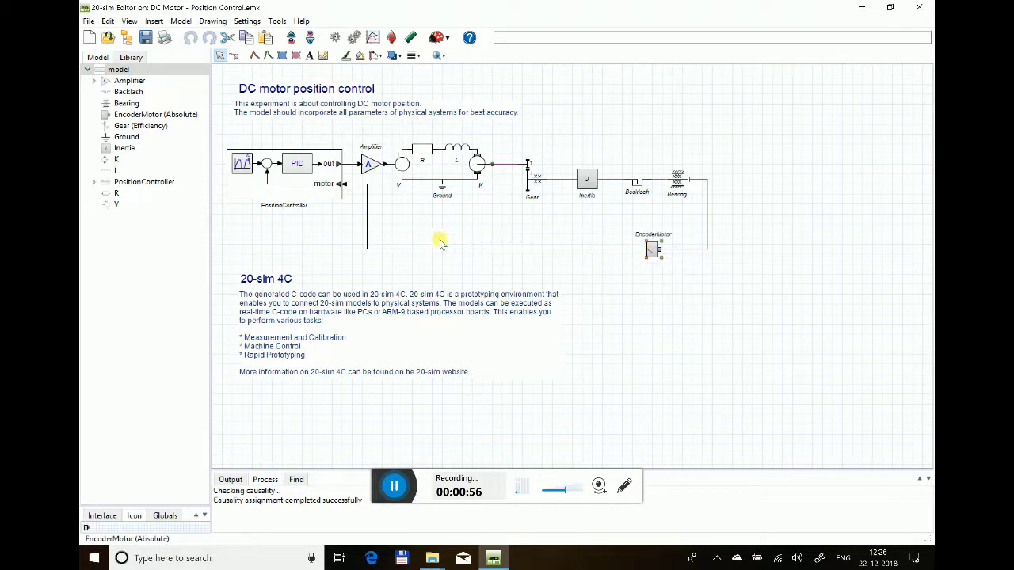
left_click(336, 184)
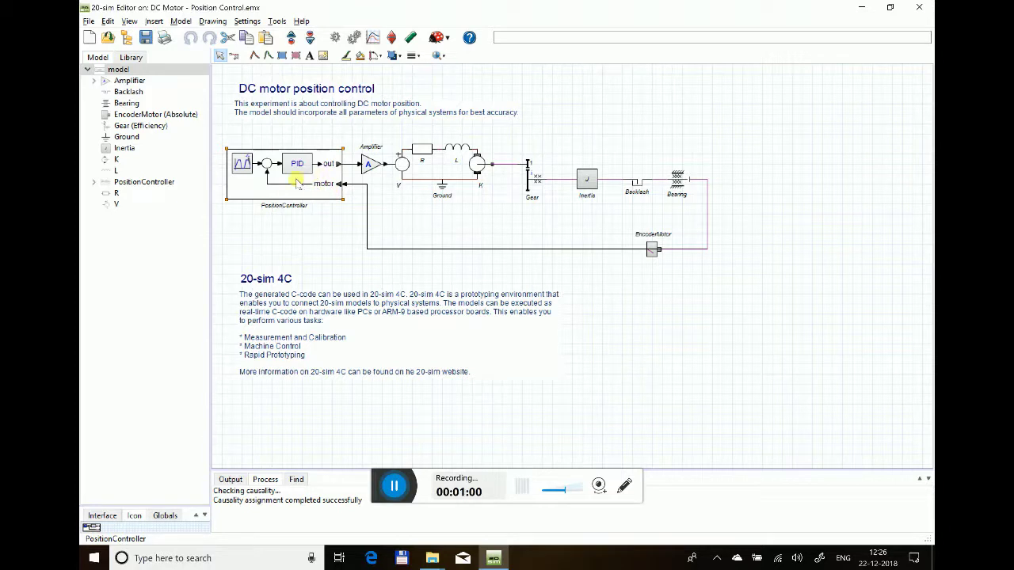
double_click(301, 194)
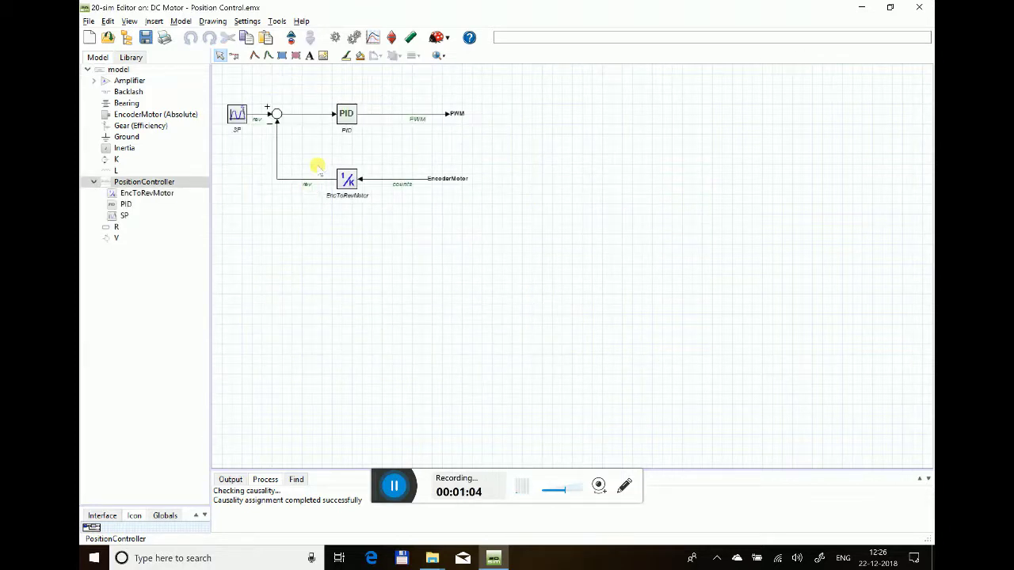
left_click(346, 120)
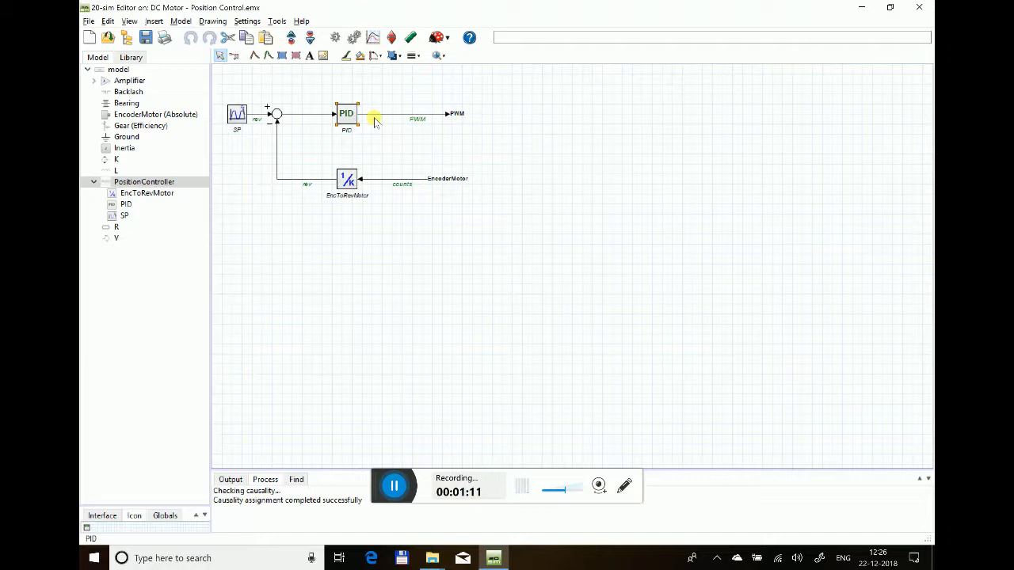
left_click(242, 117)
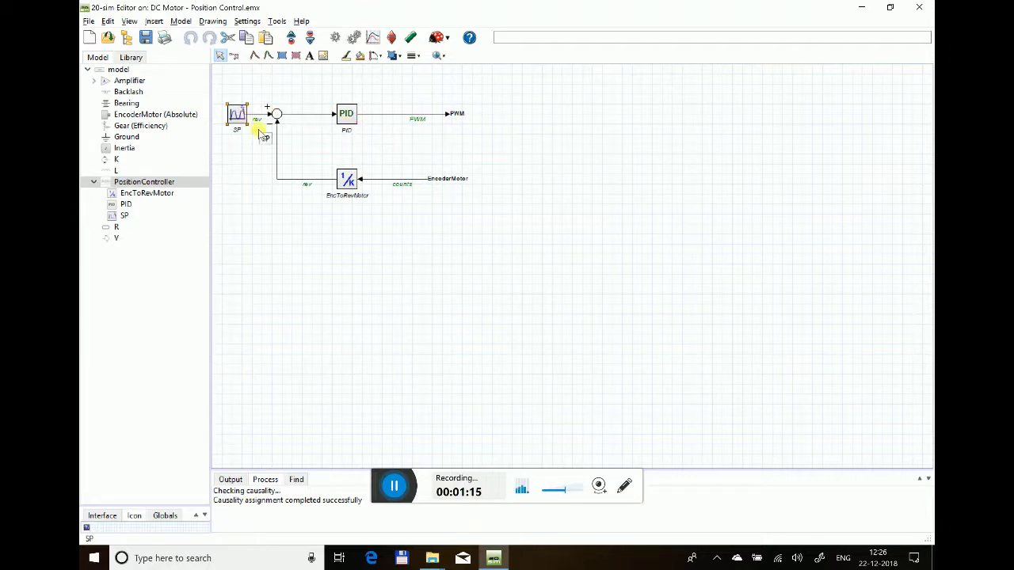
left_click(347, 179)
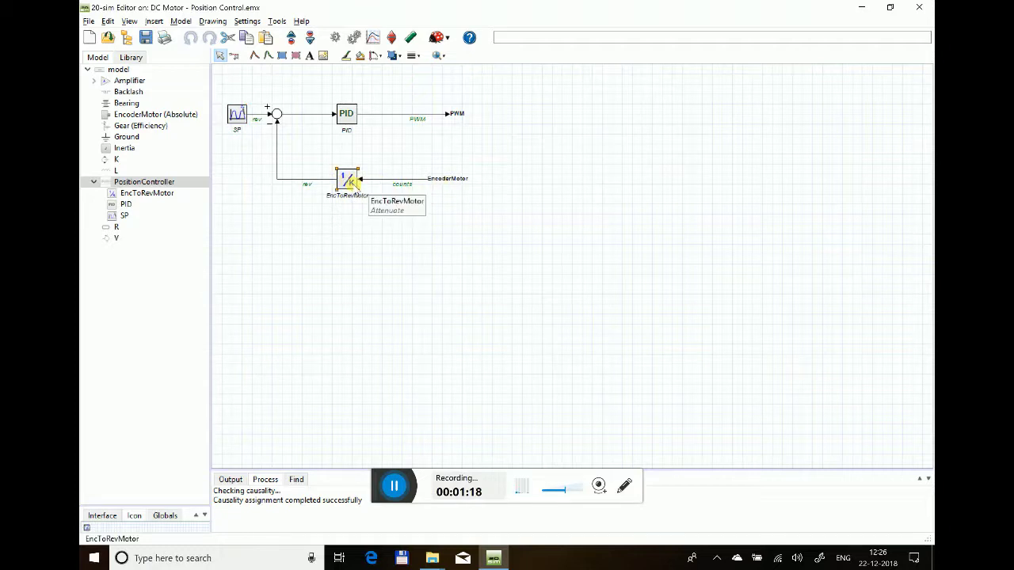
double_click(349, 181)
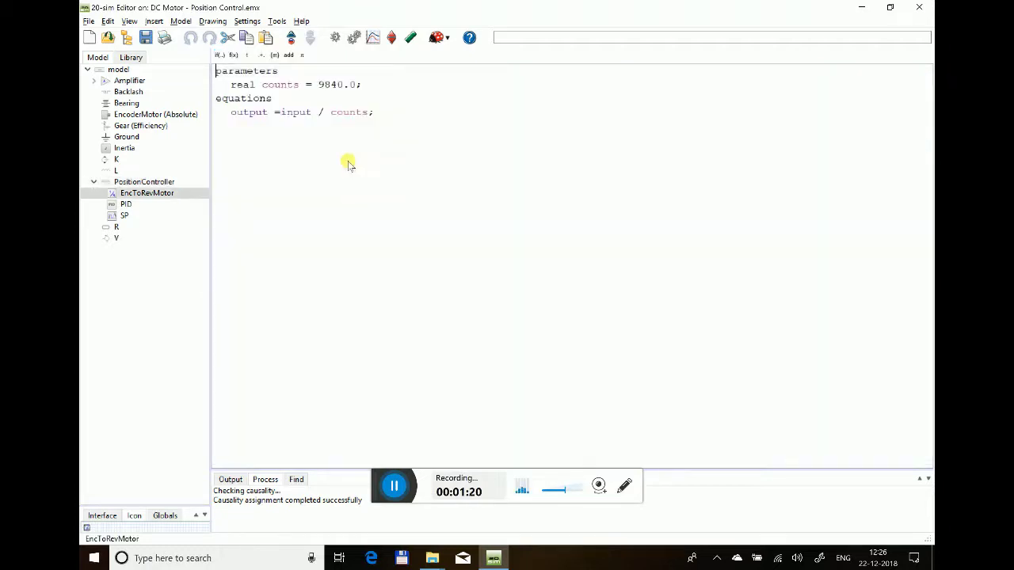
left_click(324, 85)
left_click(291, 38)
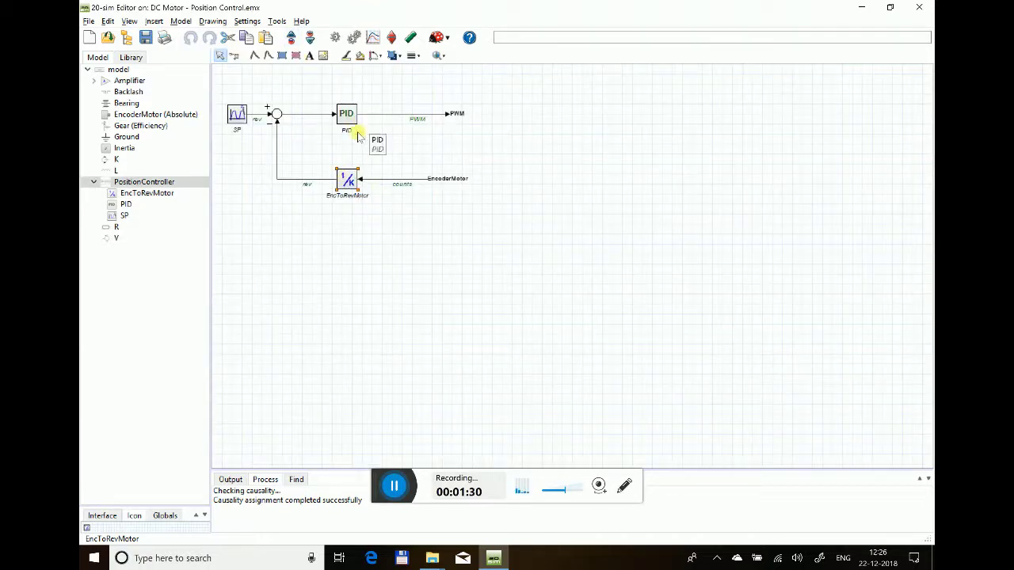
left_click(291, 40)
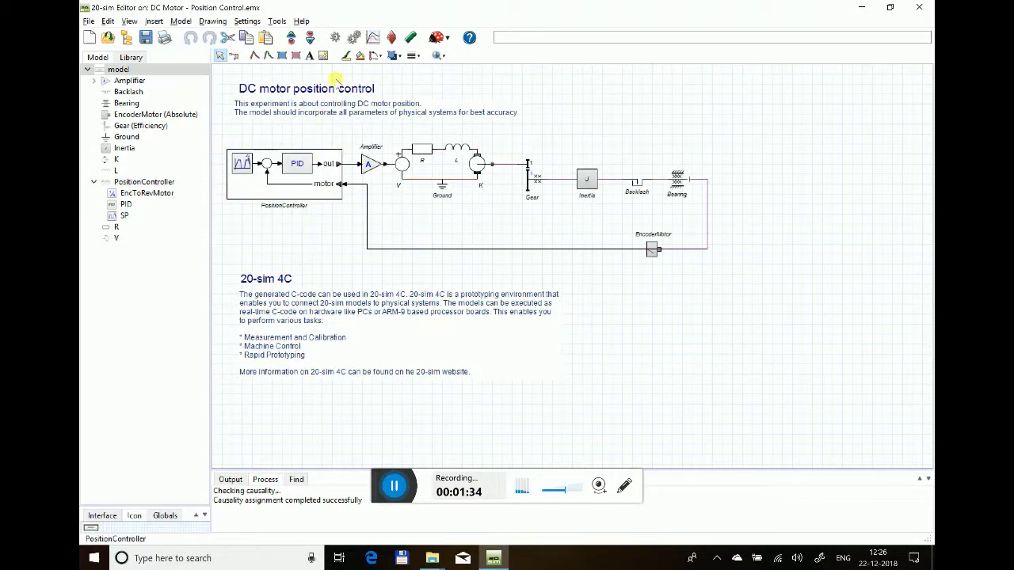
Run the simulation, split SP(rev) and Motor.Pos into separate plots, then overlay them again
left_click(372, 40)
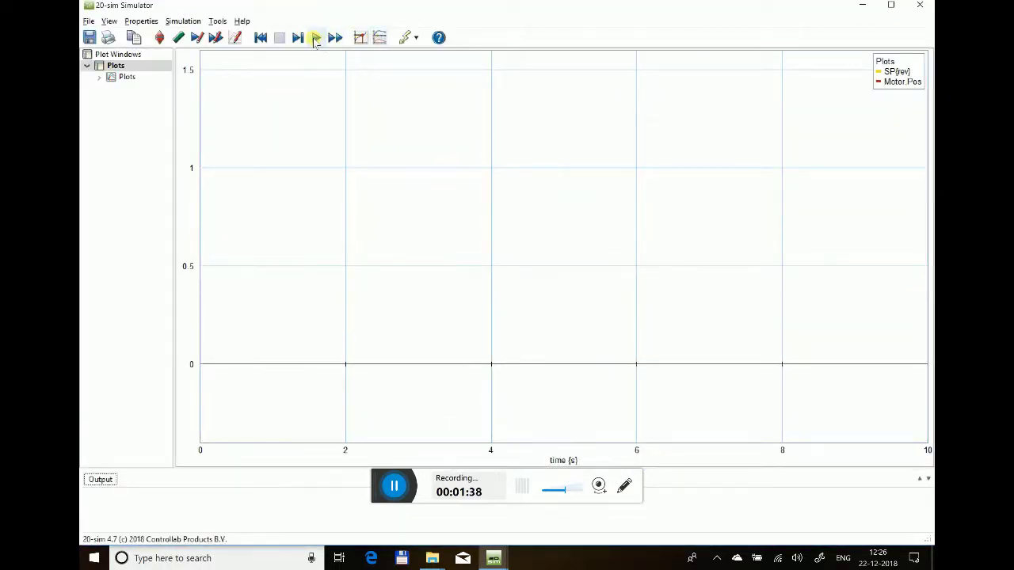
left_click(315, 37)
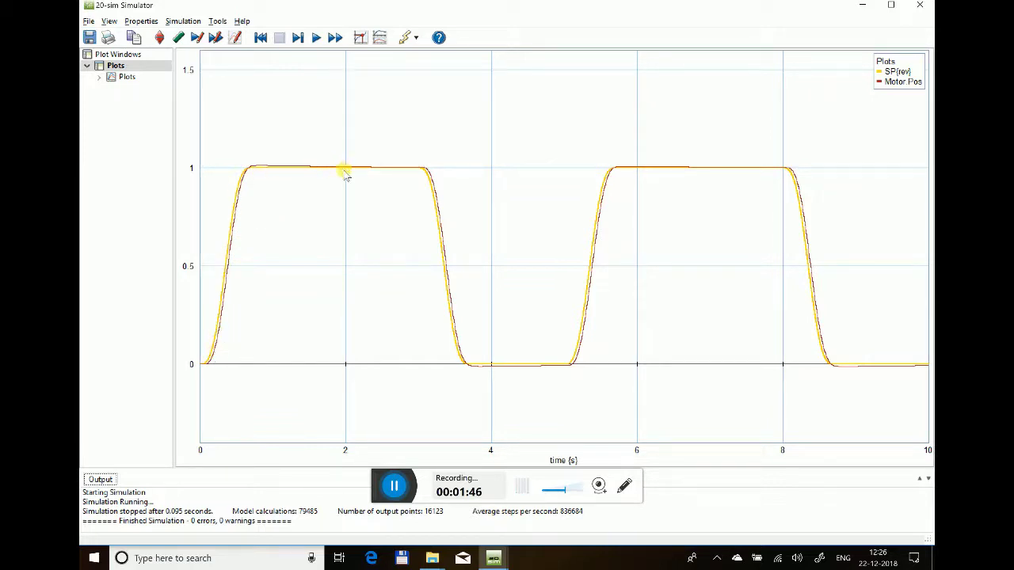
left_click(380, 38)
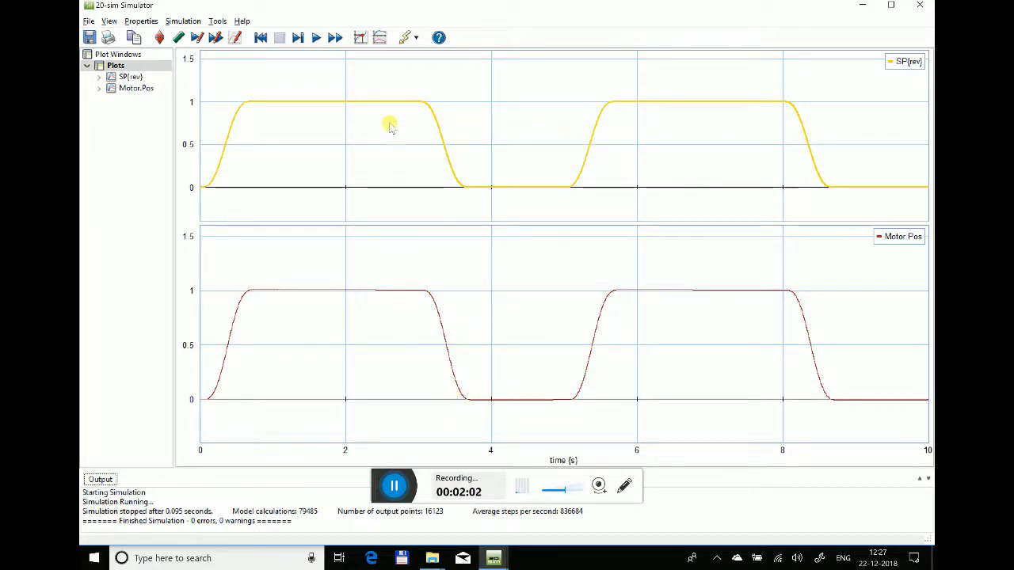
left_click(379, 38)
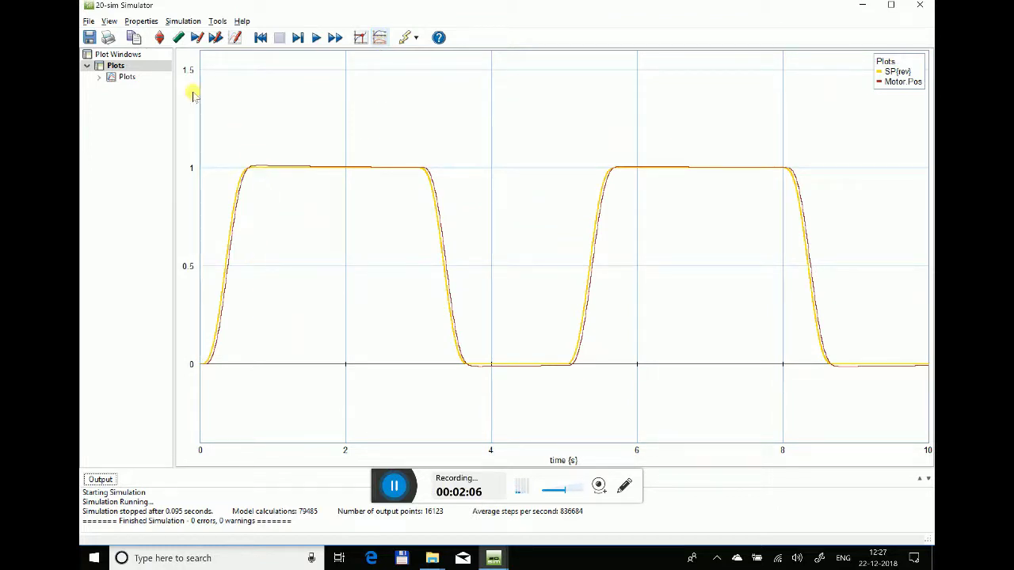
Change the PositionController PID gain kp to 1 and re-run the simulation twice
left_click(158, 37)
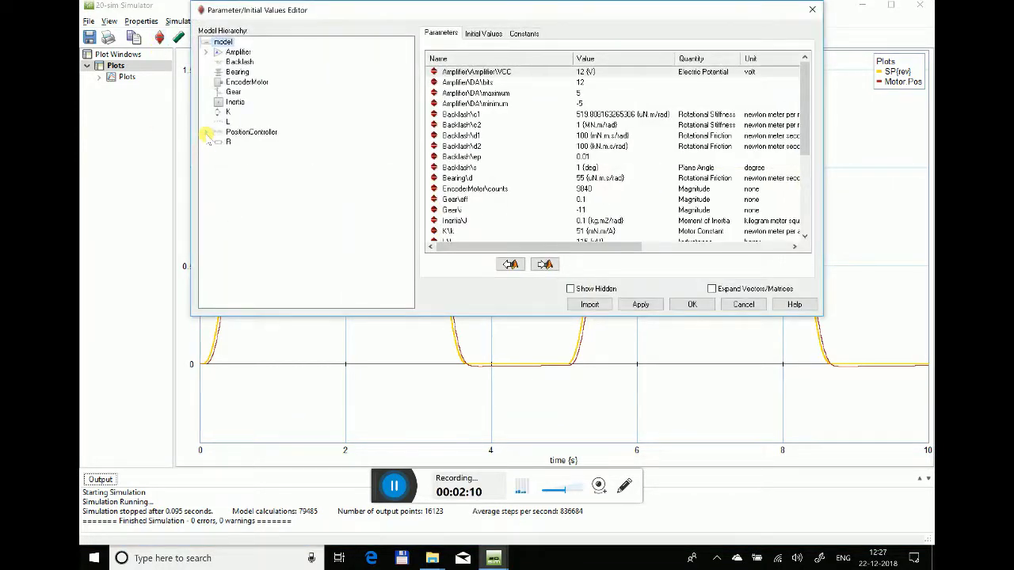
left_click(206, 134)
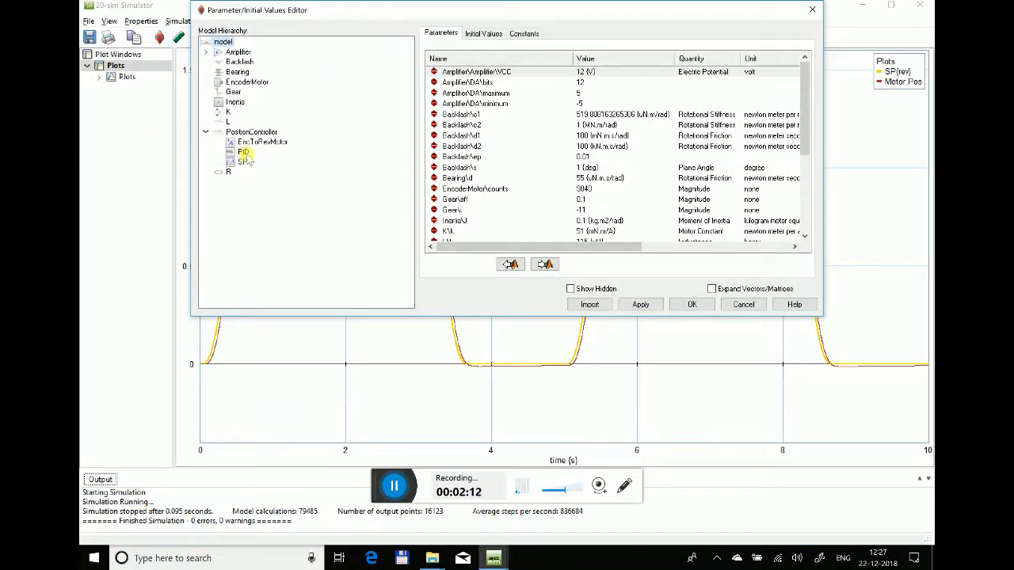
left_click(243, 152)
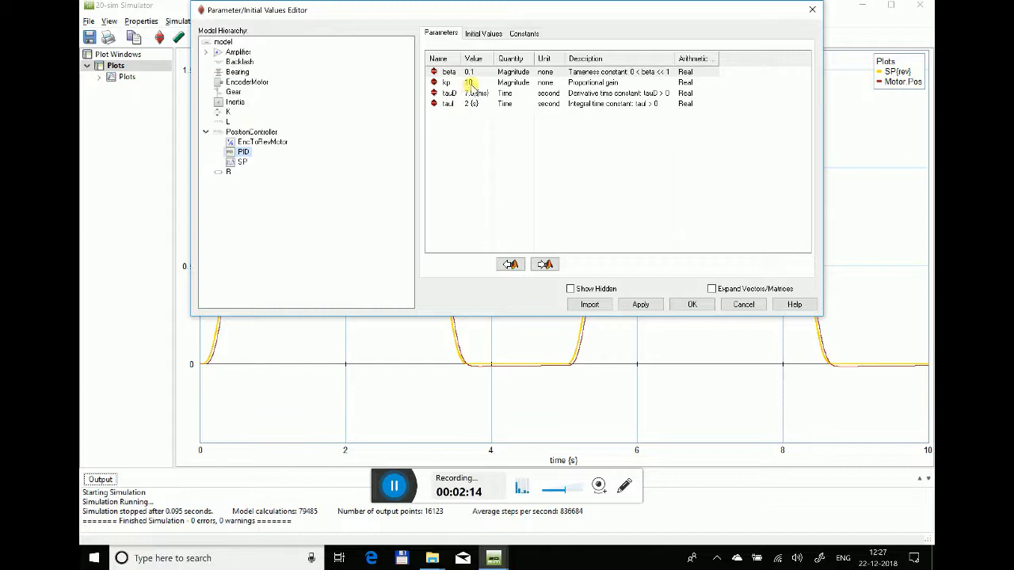
double_click(470, 84)
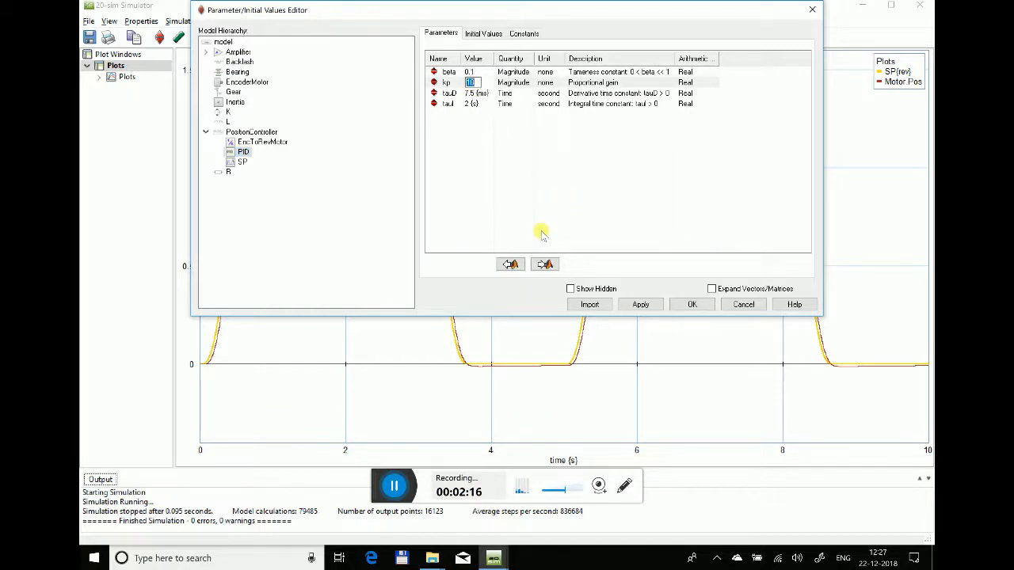
type("1")
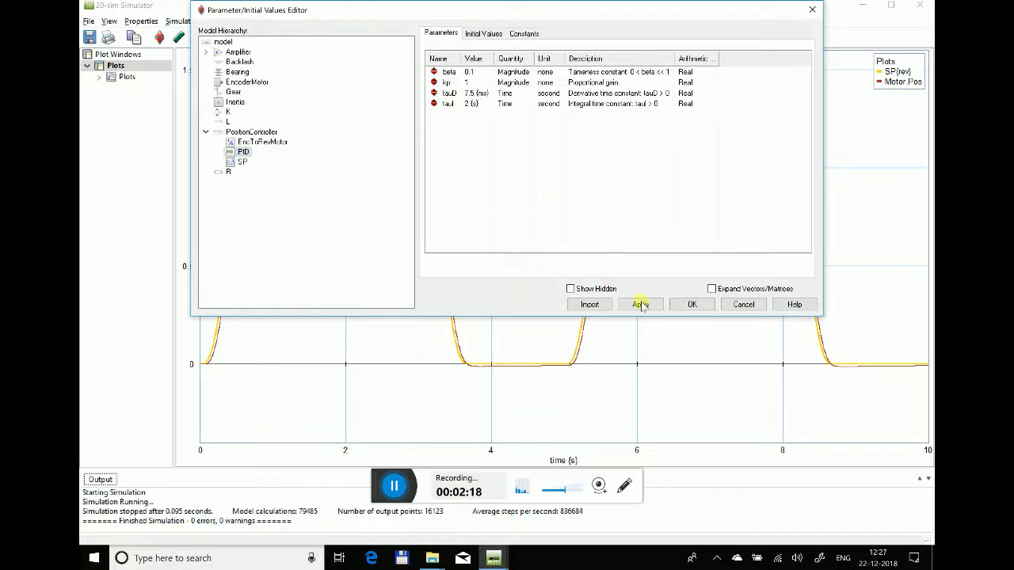
left_click(693, 304)
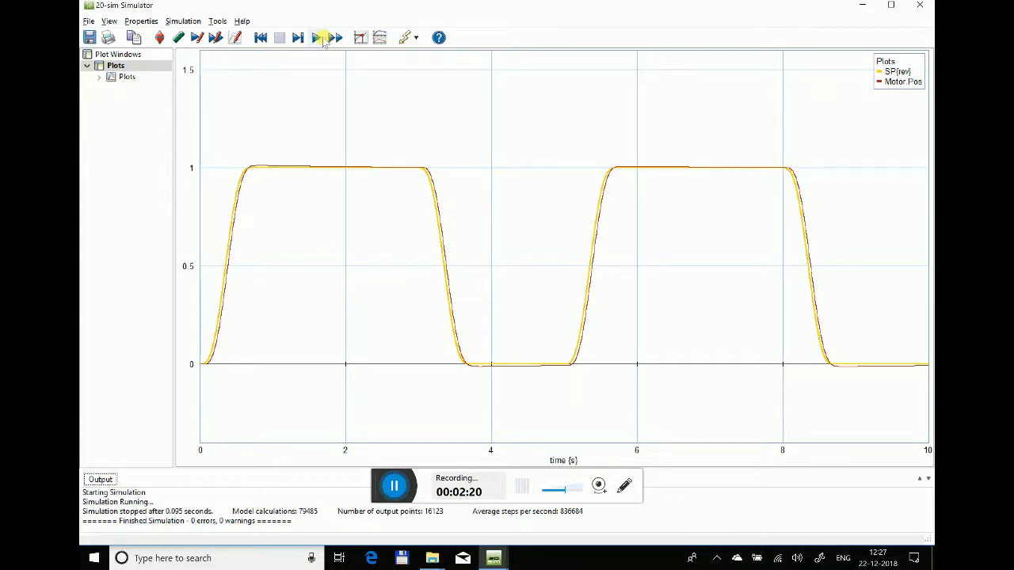
left_click(316, 37)
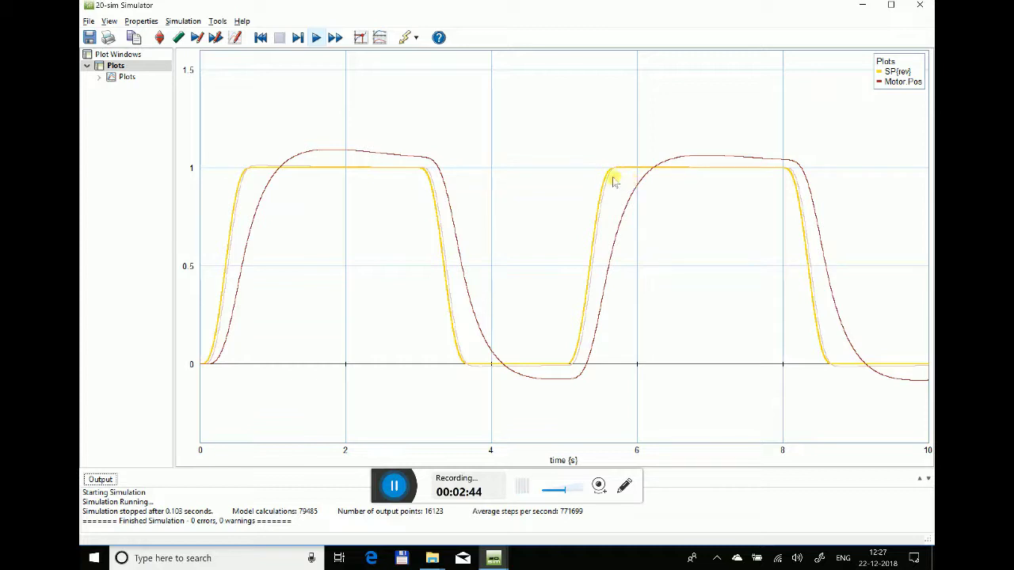
left_click(316, 38)
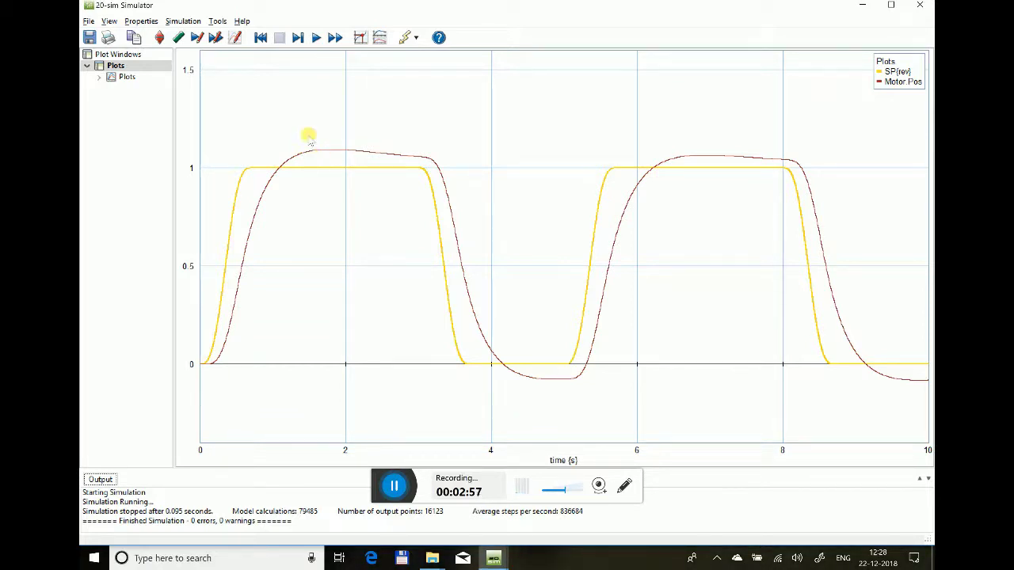
Open Real Time Toolbox C-Code Generation with the 20-sim 4C 2.1 target and move the dialog aside
left_click(223, 24)
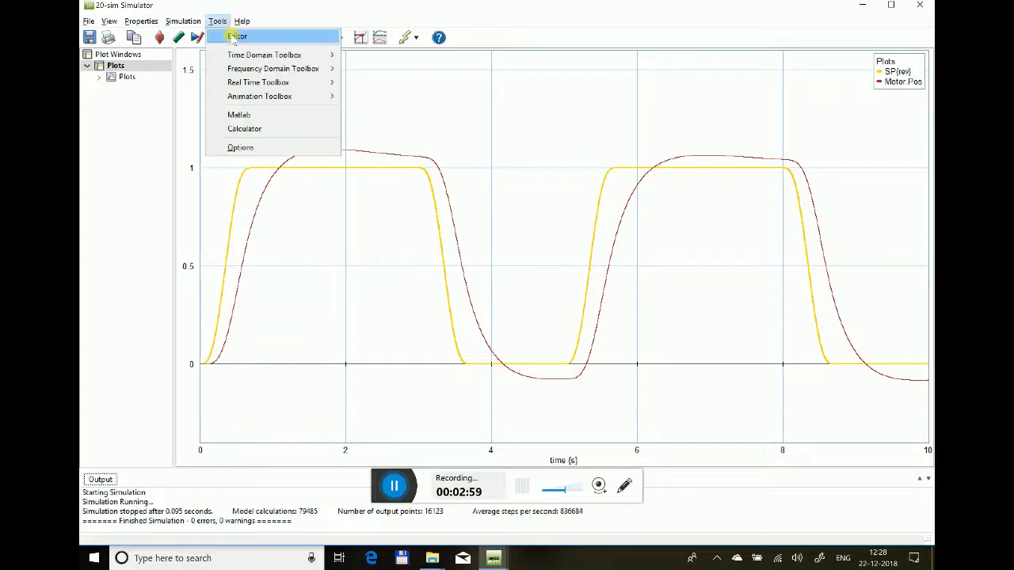
mouse_move(313, 83)
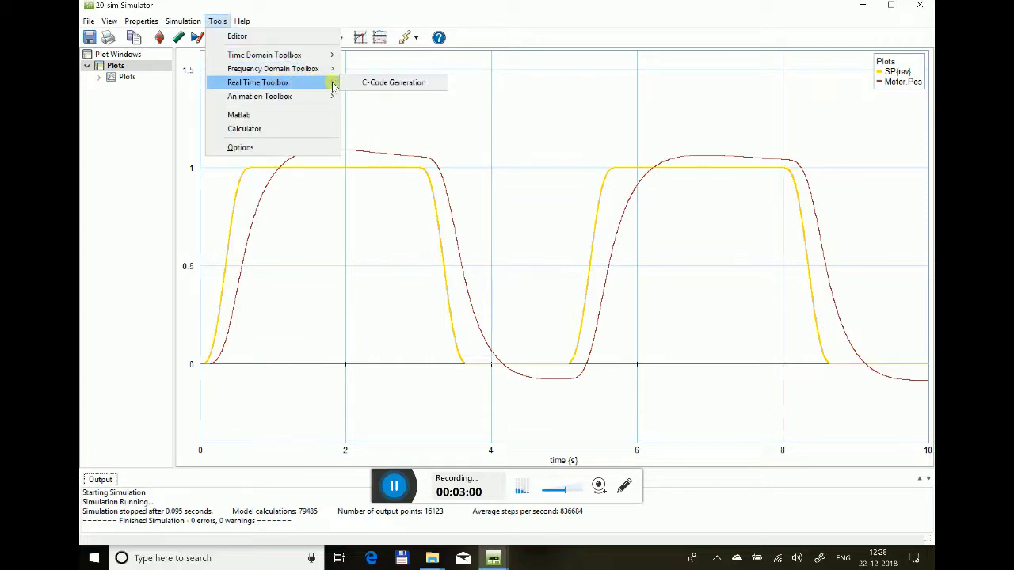
left_click(409, 88)
left_click_drag(515, 149, 676, 72)
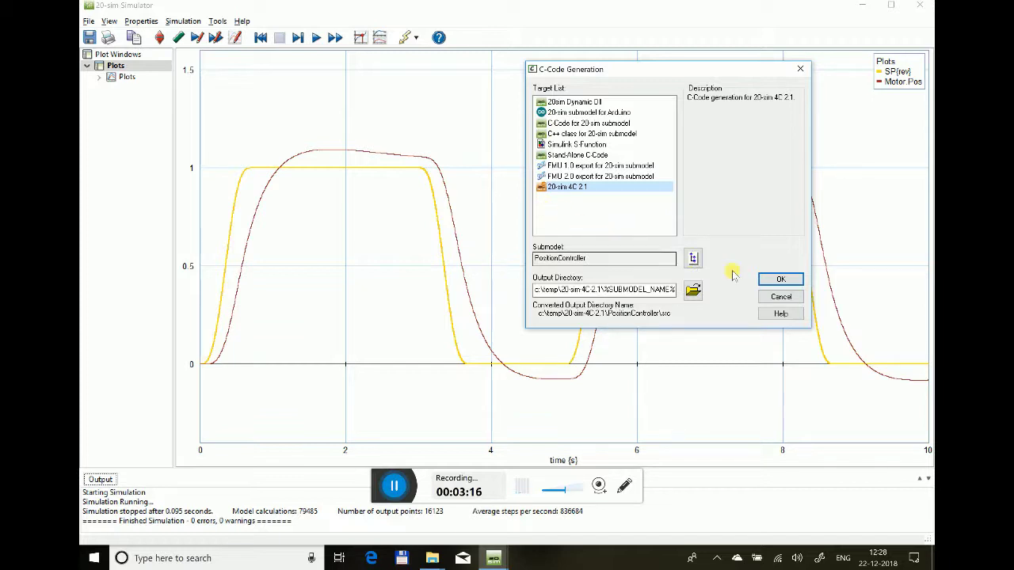
Generate C code for 20-sim 4C and choose the TS-7300 target template
left_click(781, 280)
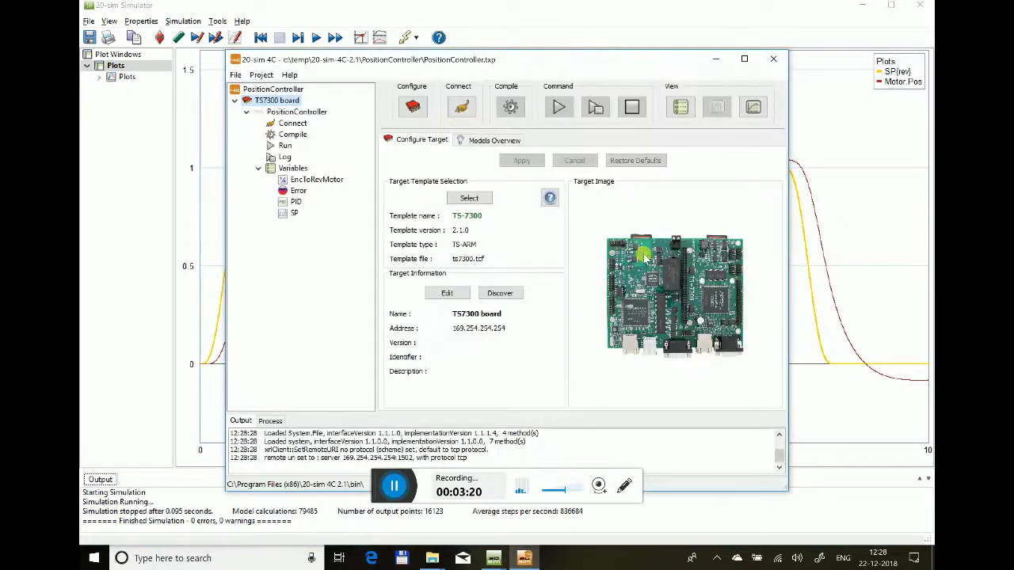
left_click_drag(564, 63, 567, 41)
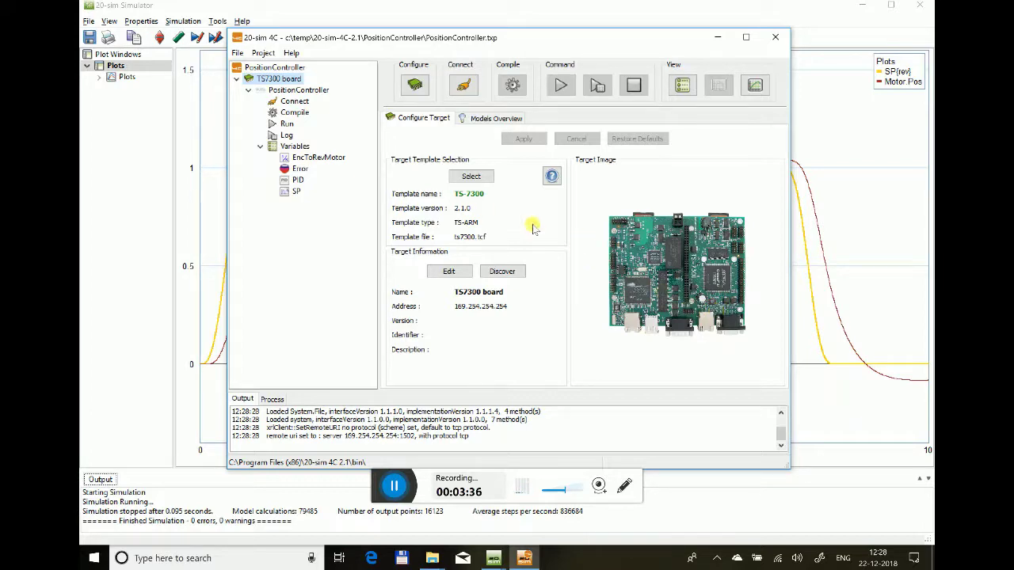
left_click(479, 181)
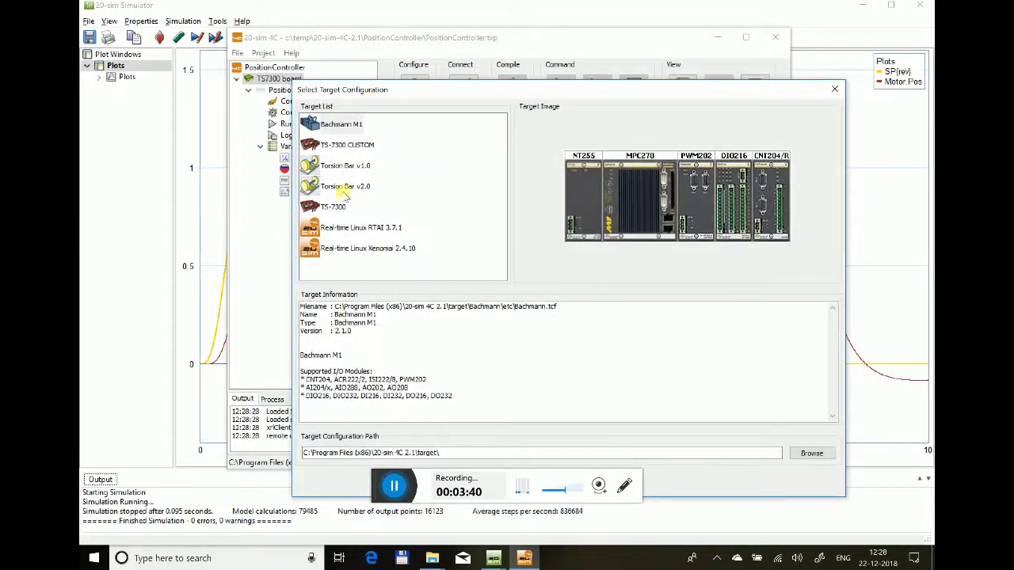
left_click(336, 208)
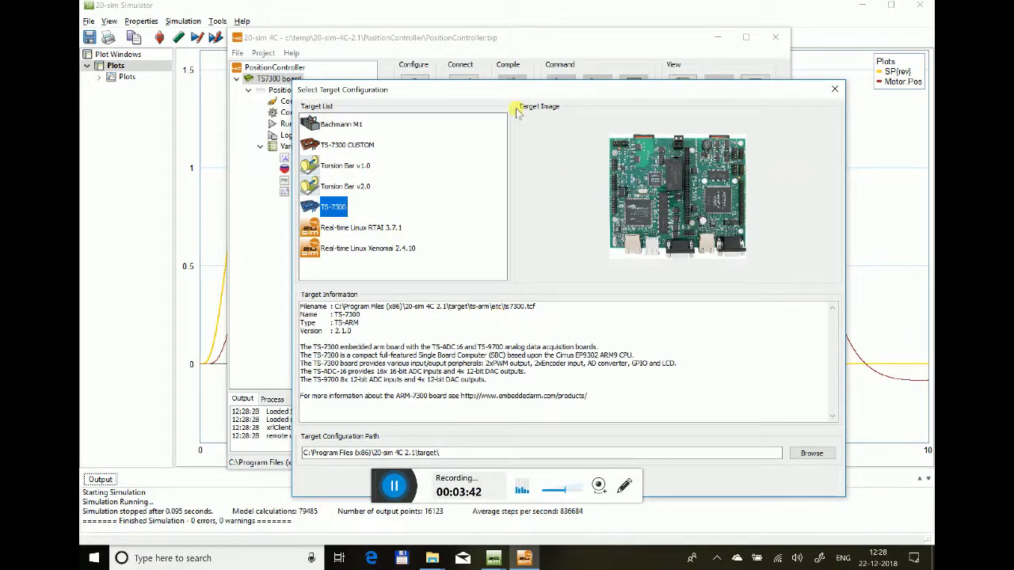
Confirm the TS-7300 template, end board discovery and apply the TS7300 target
left_click_drag(523, 89, 487, 38)
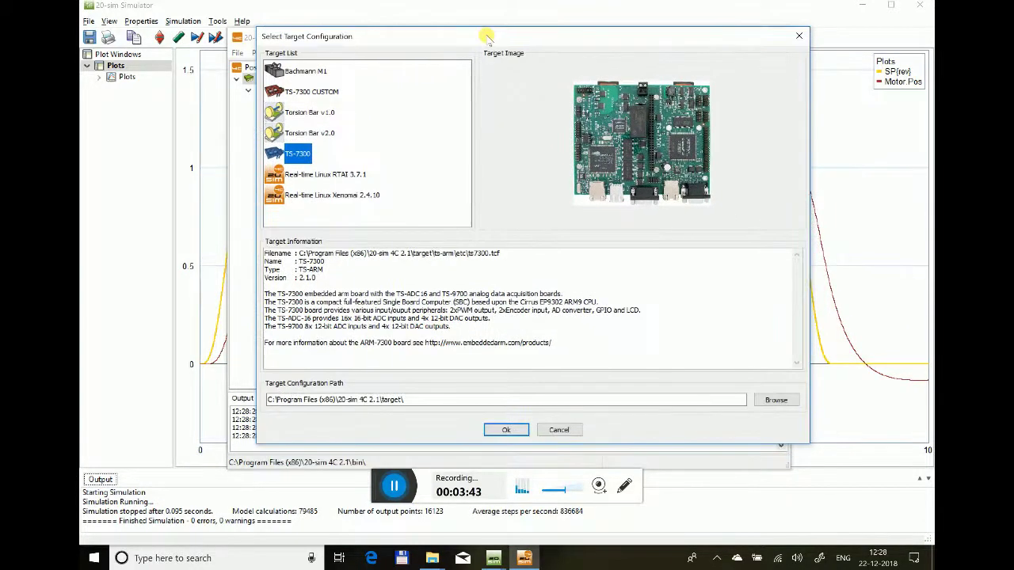
left_click(511, 431)
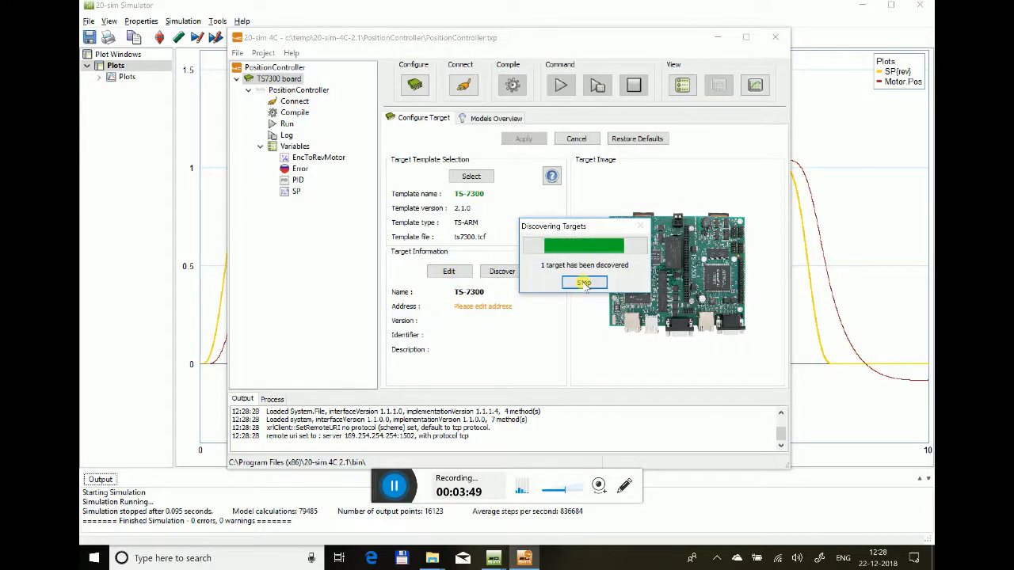
left_click(583, 283)
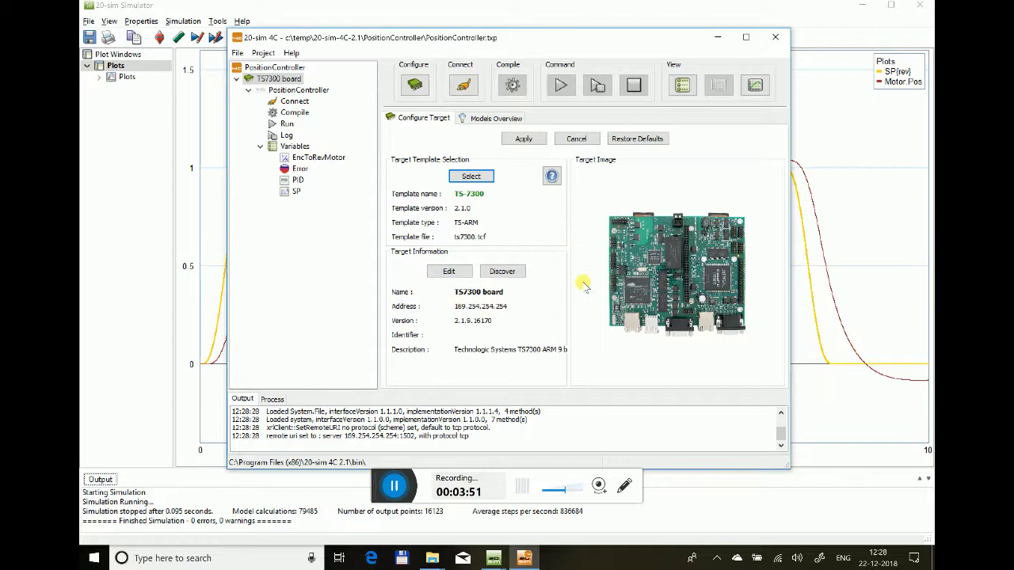
left_click(523, 139)
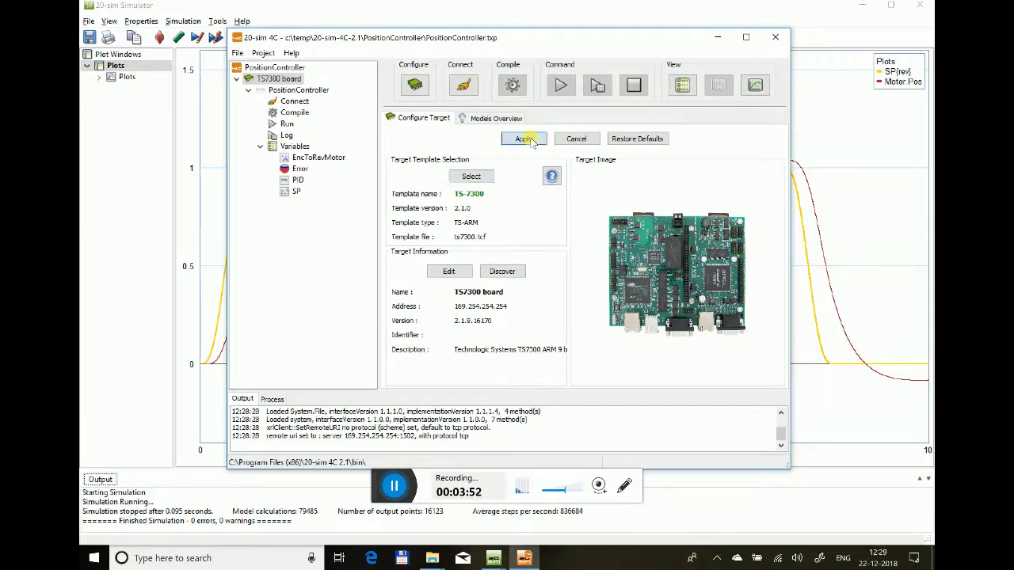
In Connect, disconnect the existing EncoderMotor and PWM pin mappings
left_click(475, 96)
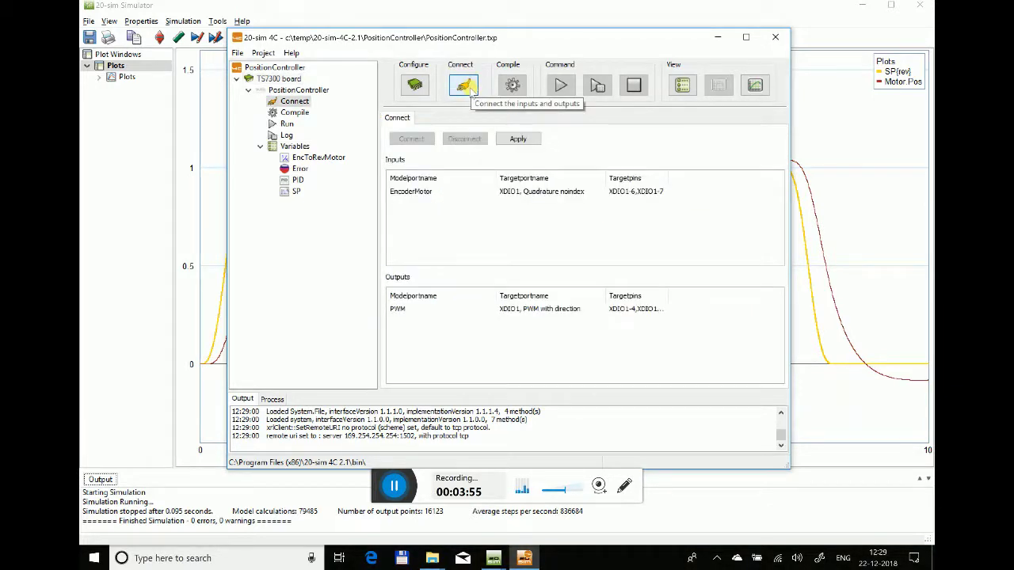
left_click(428, 194)
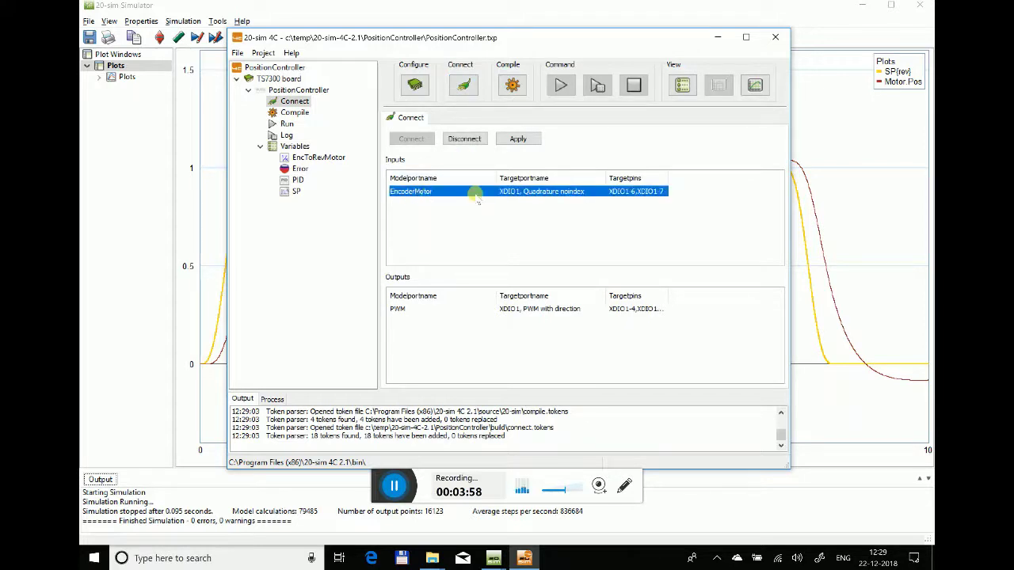
left_click(465, 138)
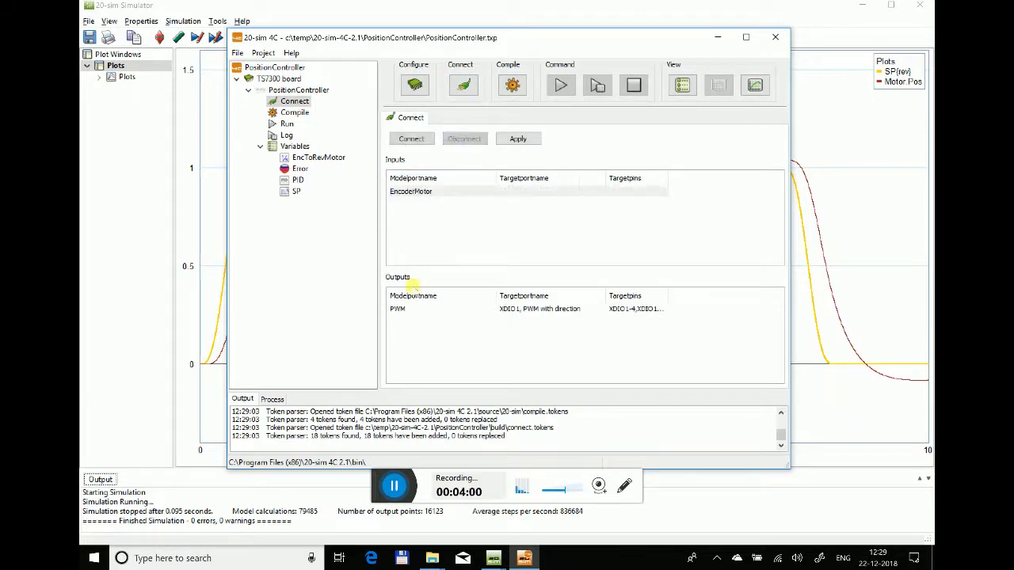
left_click(402, 309)
left_click(463, 139)
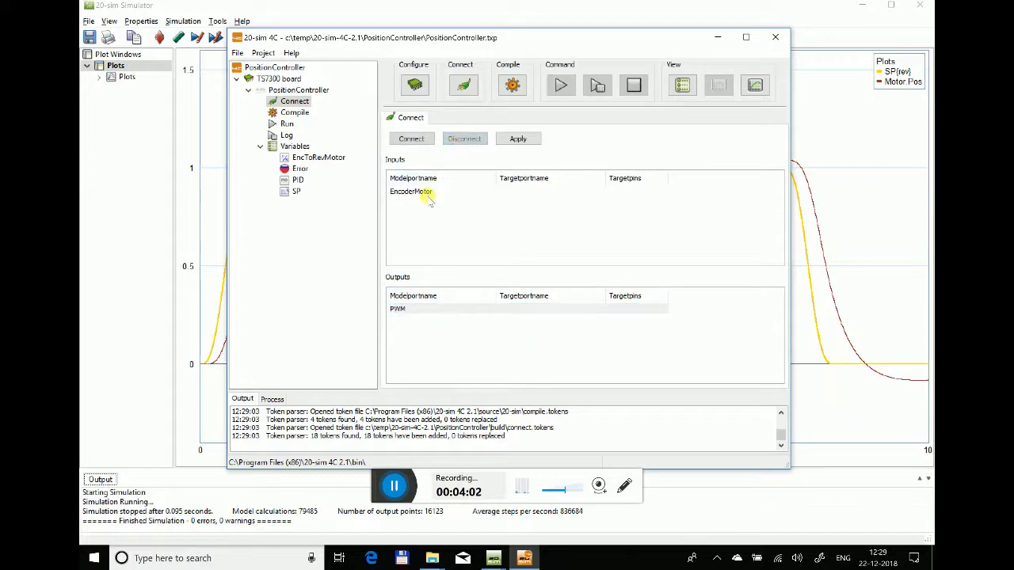
Connect EncoderMotor to XDIO1, Quadrature counter noindex
left_click(418, 194)
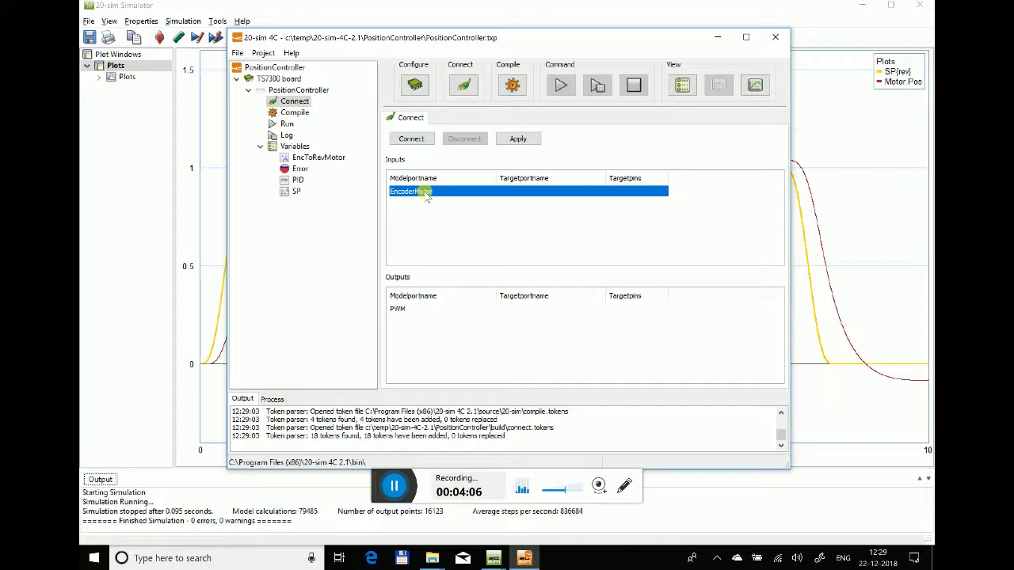
double_click(426, 195)
left_click(599, 253)
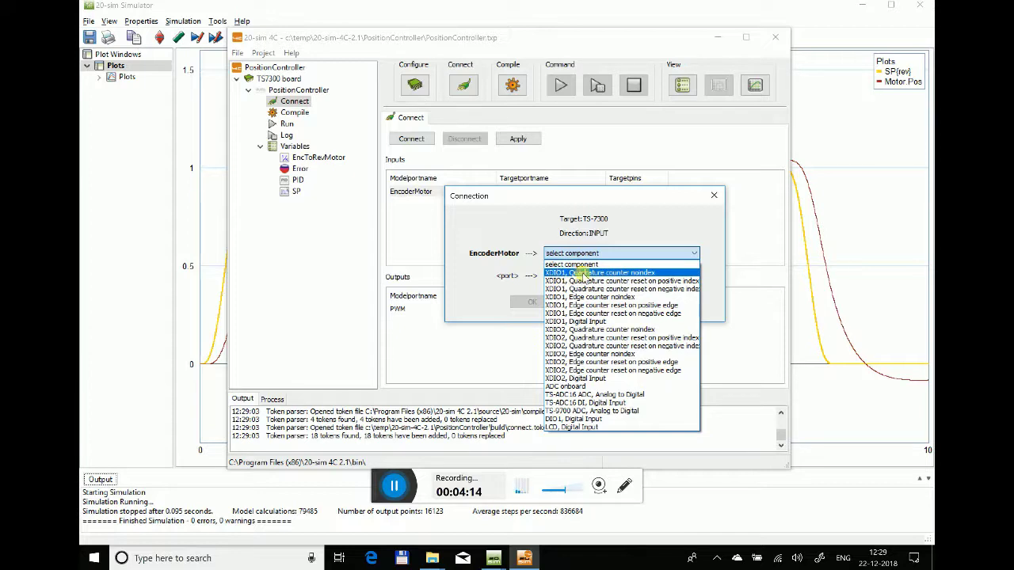
left_click(580, 273)
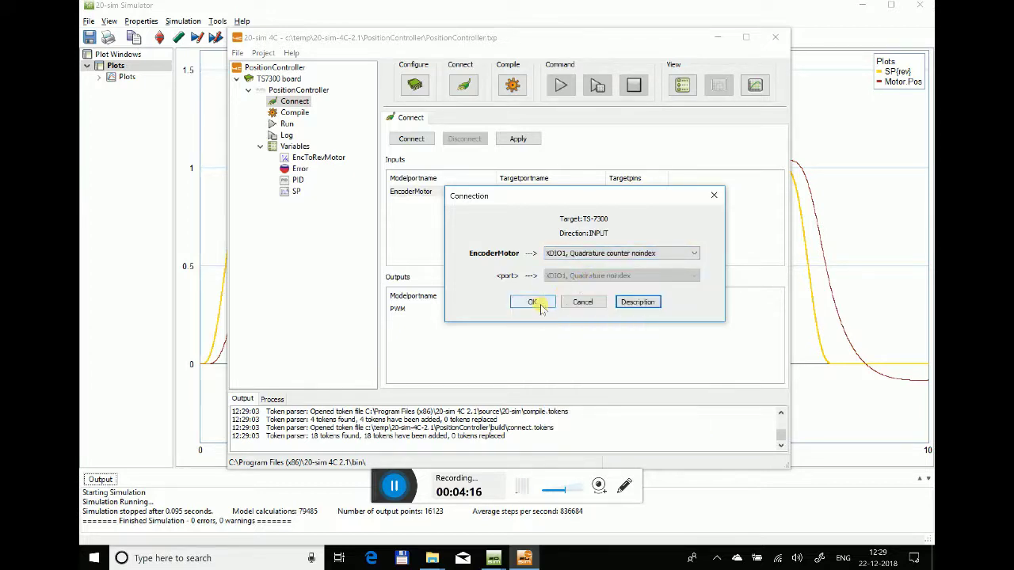
left_click(538, 305)
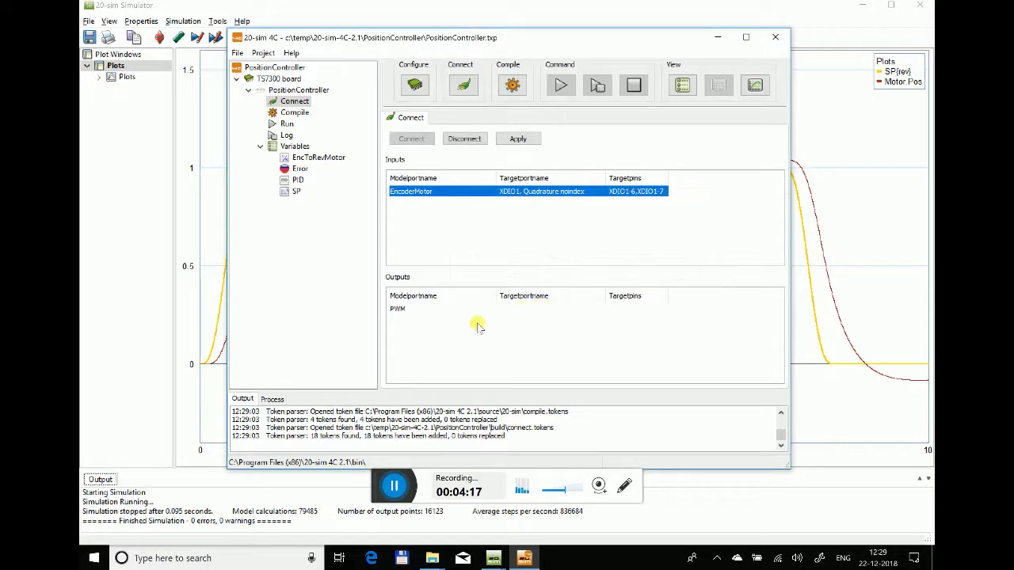
Connect the PWM output to XDIO1, PWM and apply the mappings
double_click(416, 313)
left_click(610, 253)
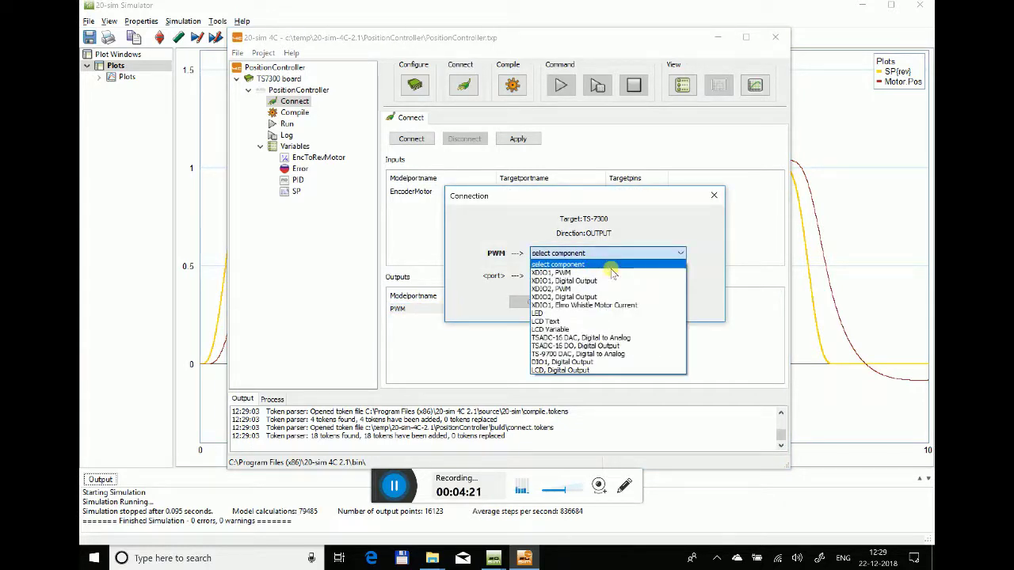
left_click(611, 274)
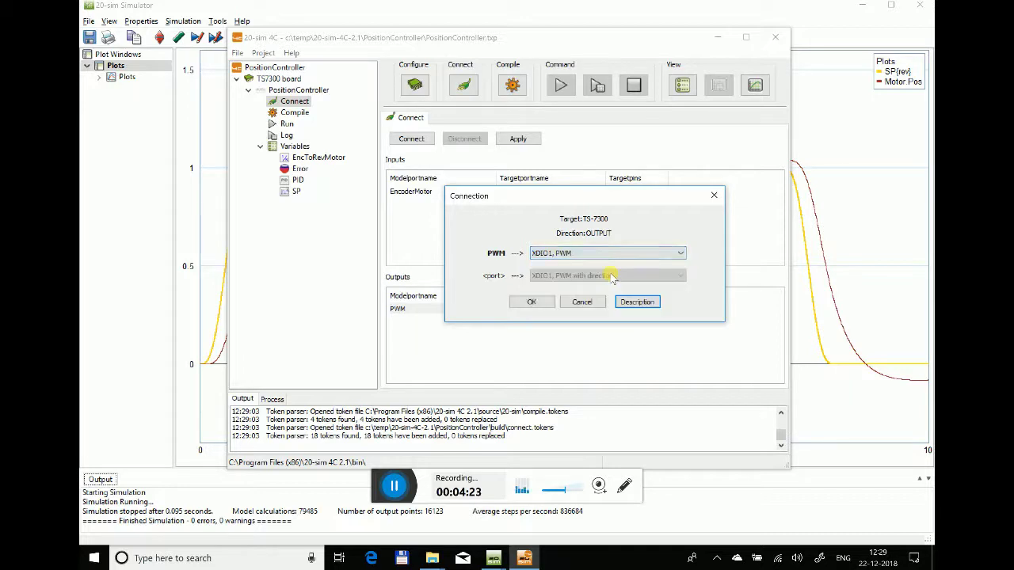
left_click(537, 302)
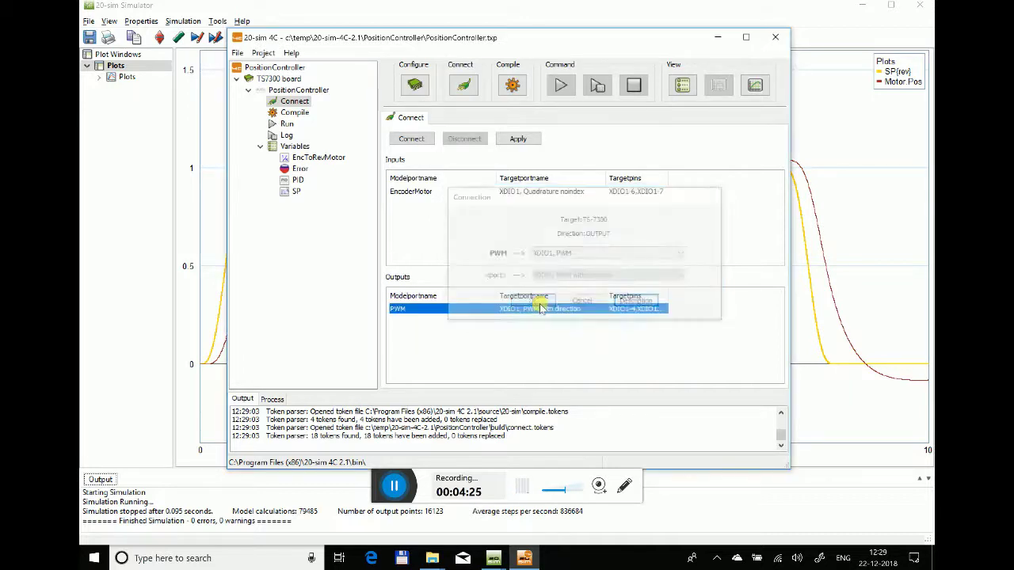
left_click(524, 143)
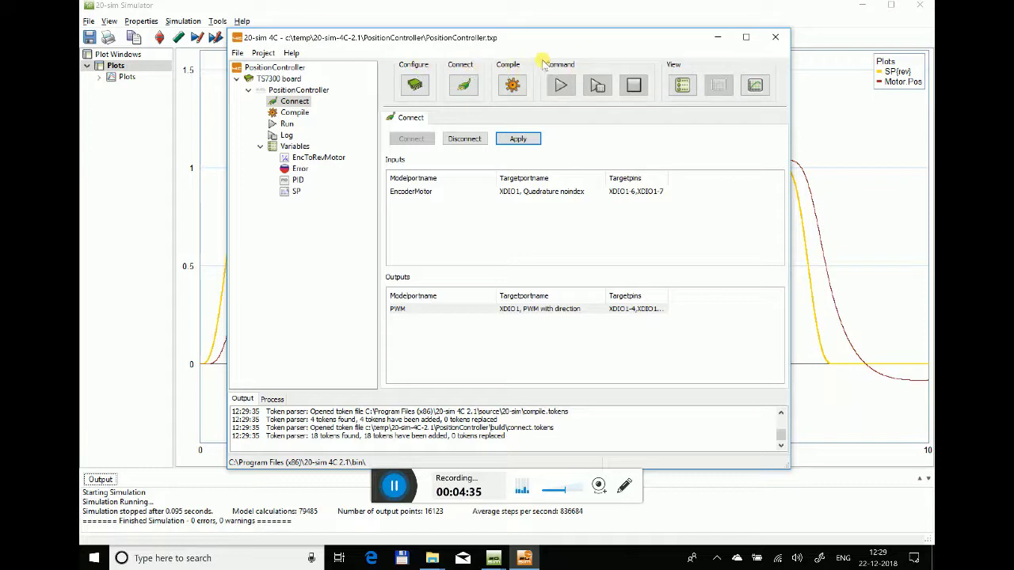
Compile the PositionController model for the TS-7300 board
left_click(513, 87)
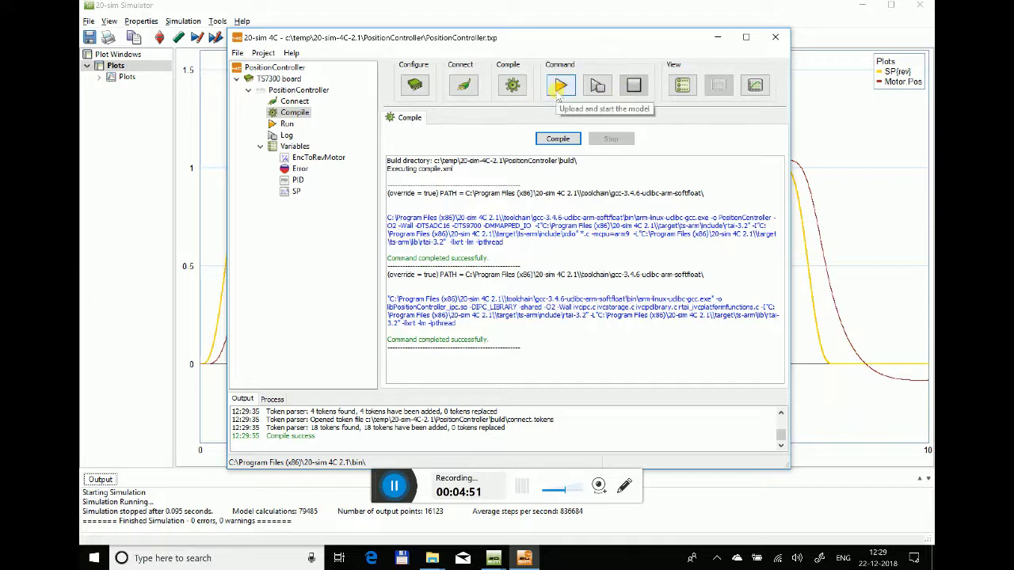
Apply Finish 10, Discrete Time Interval 0.002 and Frequency 500, then show the Log settings
left_click(600, 87)
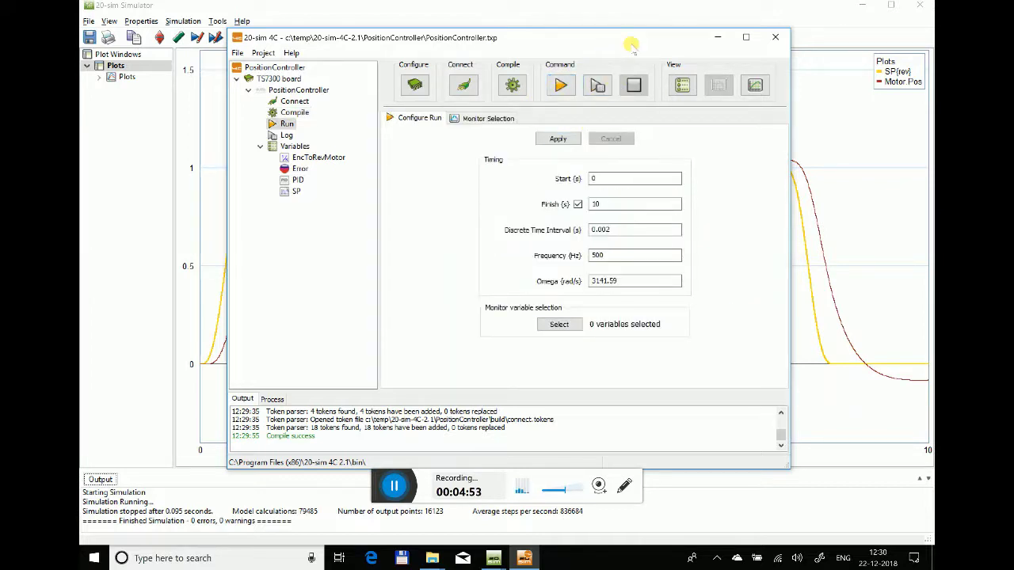
left_click(645, 230)
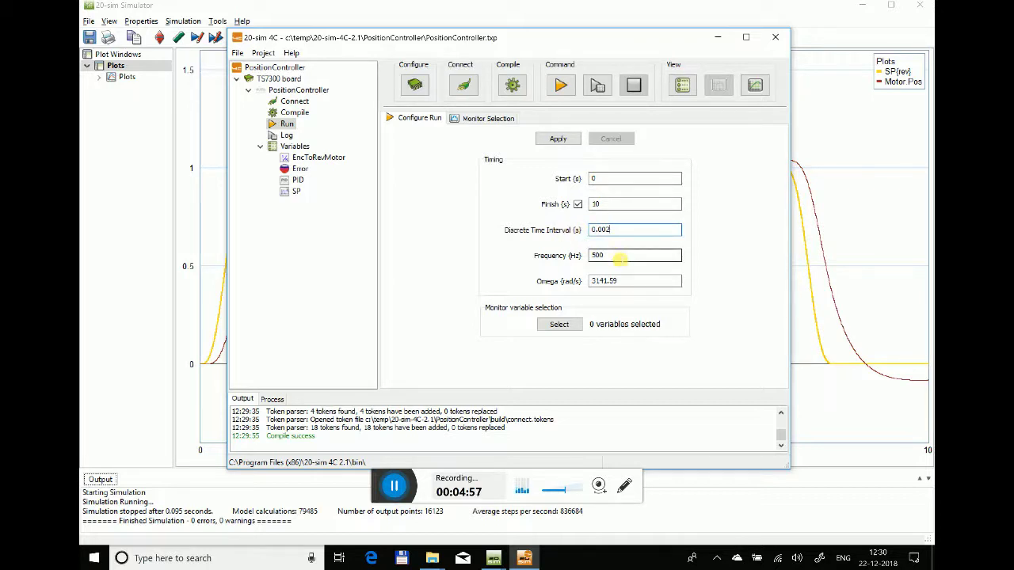
left_click(620, 256)
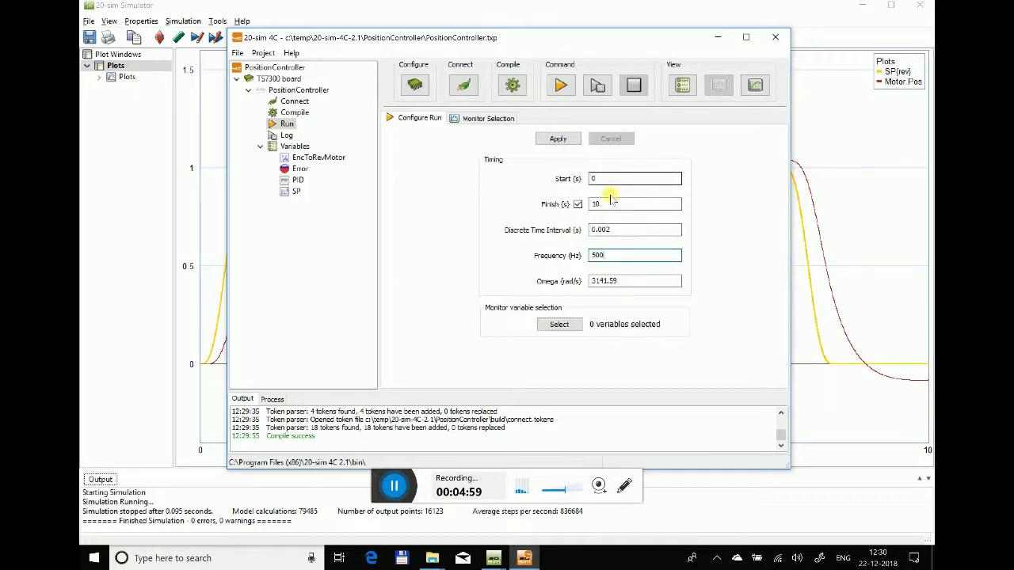
left_click(566, 141)
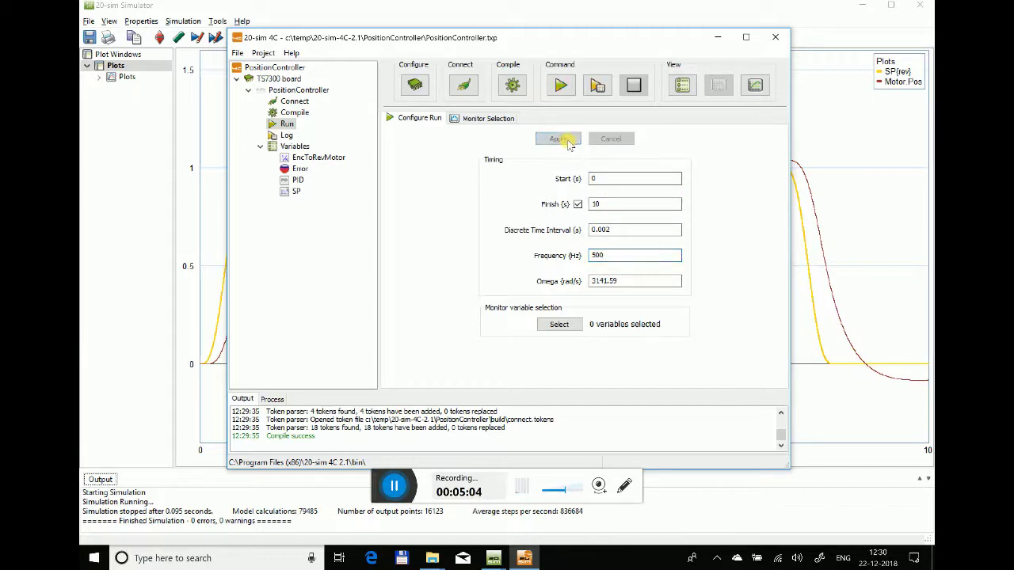
left_click(600, 87)
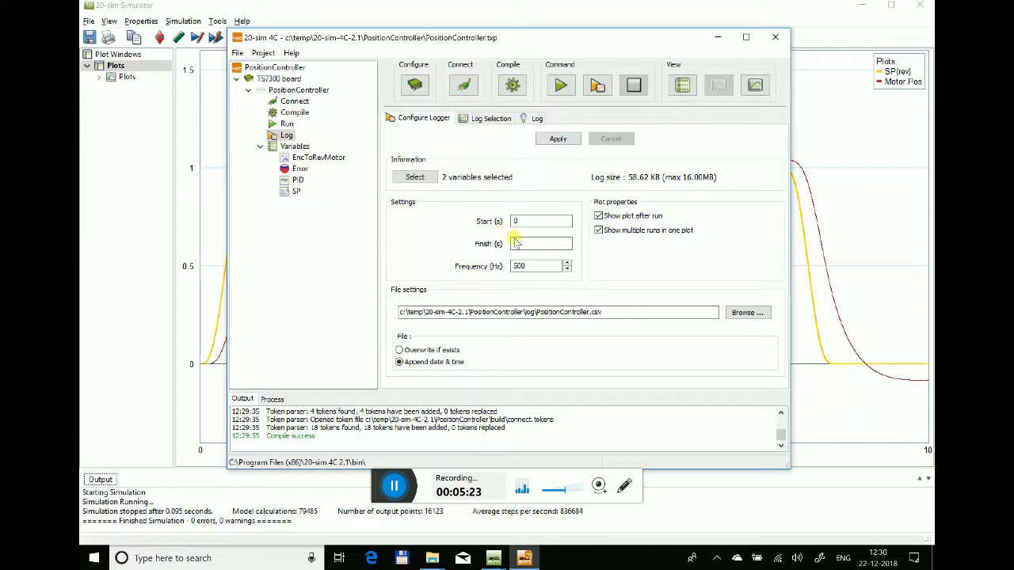
Select EncToRevMotor under Variables and tick the Log cell for its output
left_click(295, 194)
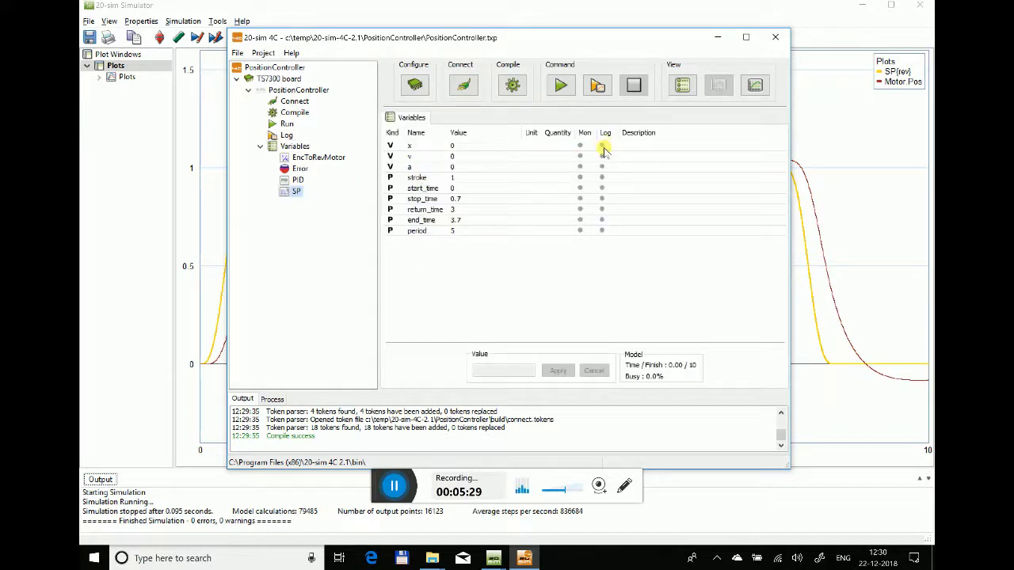
left_click(319, 159)
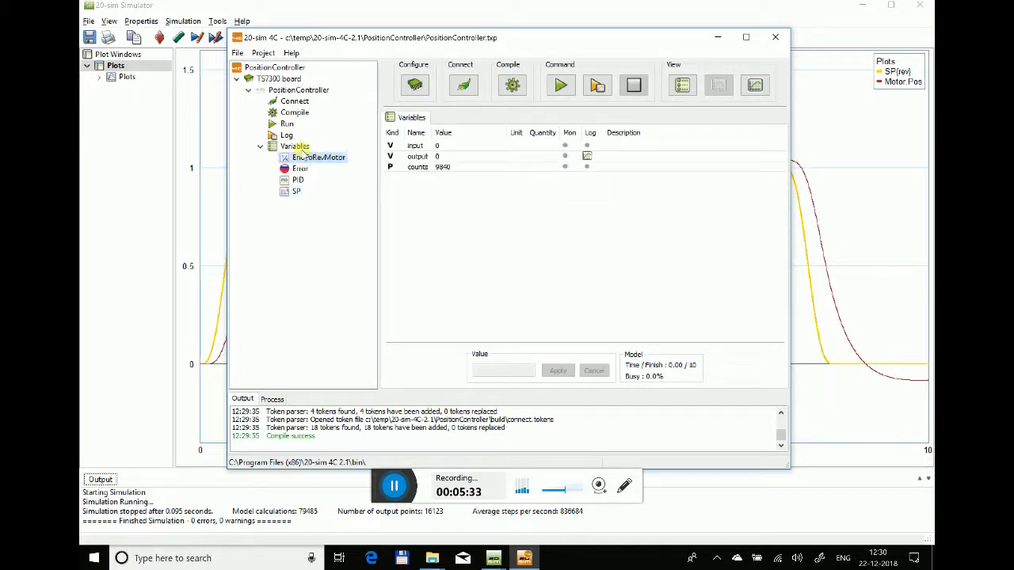
left_click(588, 159)
Open the PositionController submodel, select the EncToRevMotor rev signal, then return to 20-sim 4C
left_click_drag(530, 38, 679, 46)
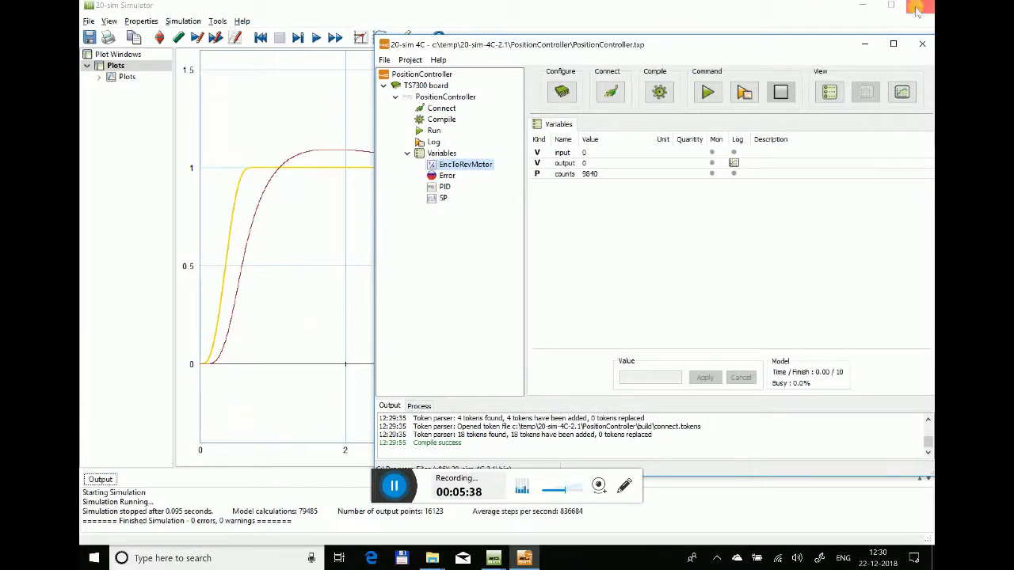
left_click(863, 6)
left_click(322, 188)
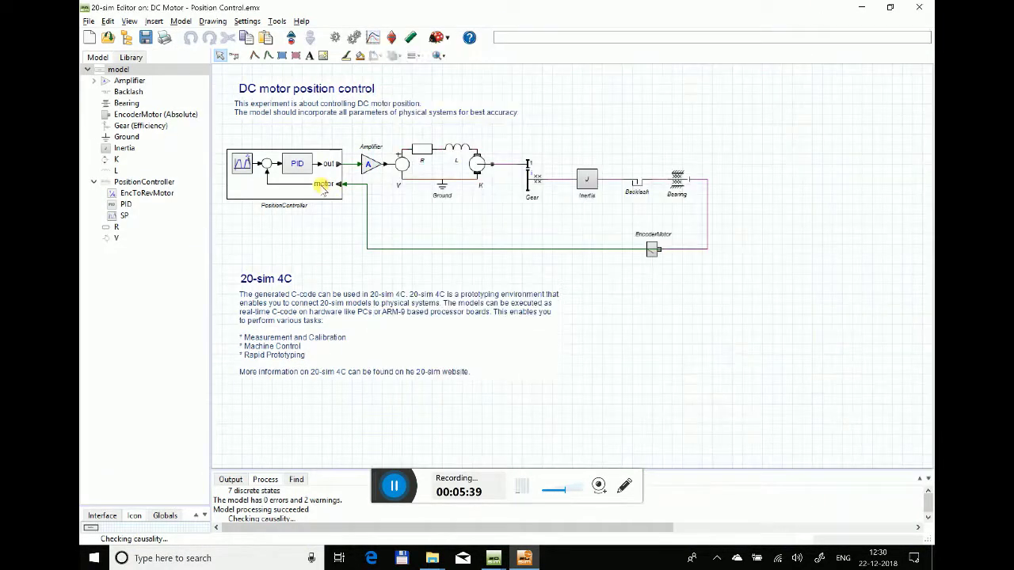
double_click(322, 188)
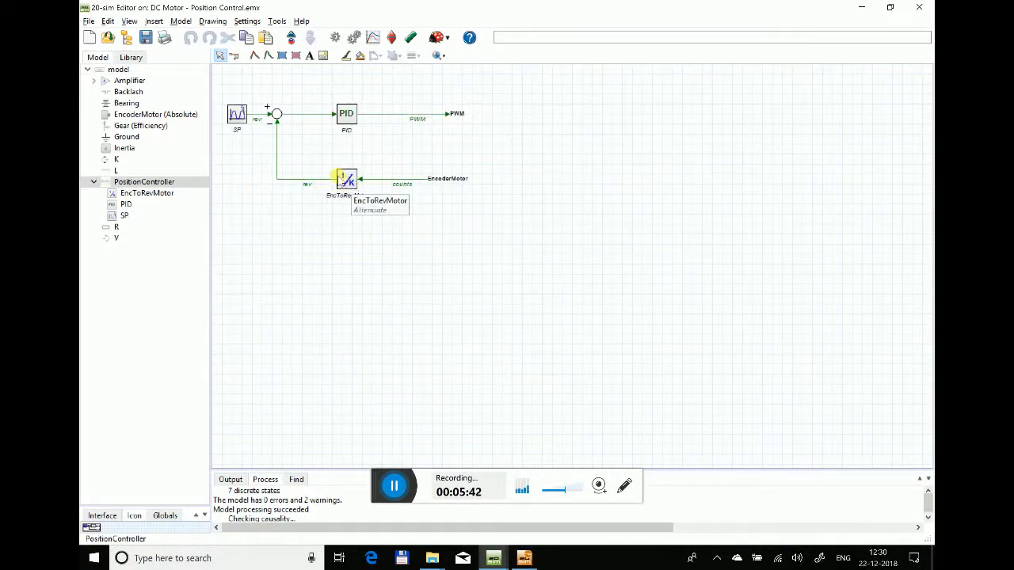
mouse_move(325, 181)
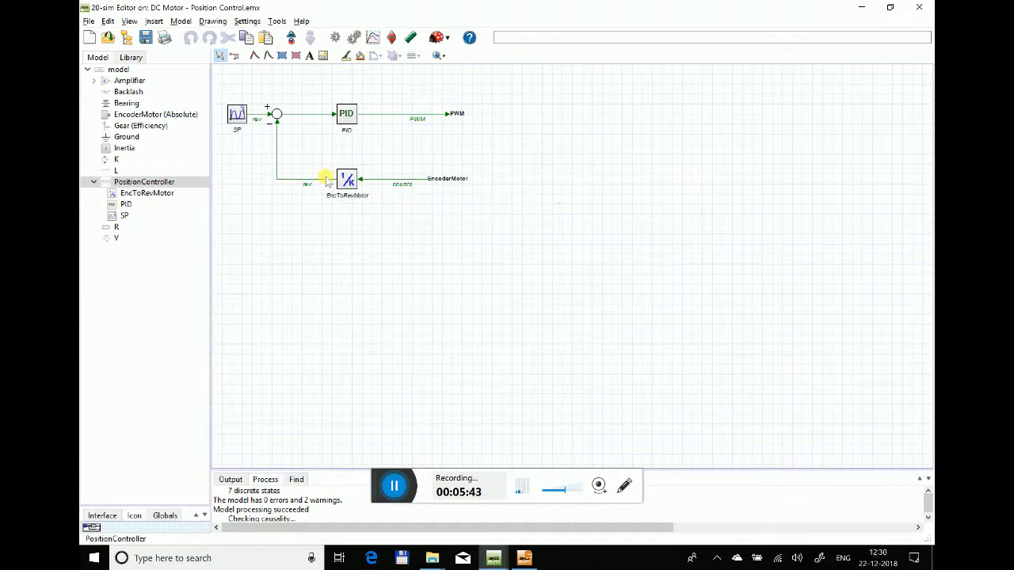
left_click(323, 180)
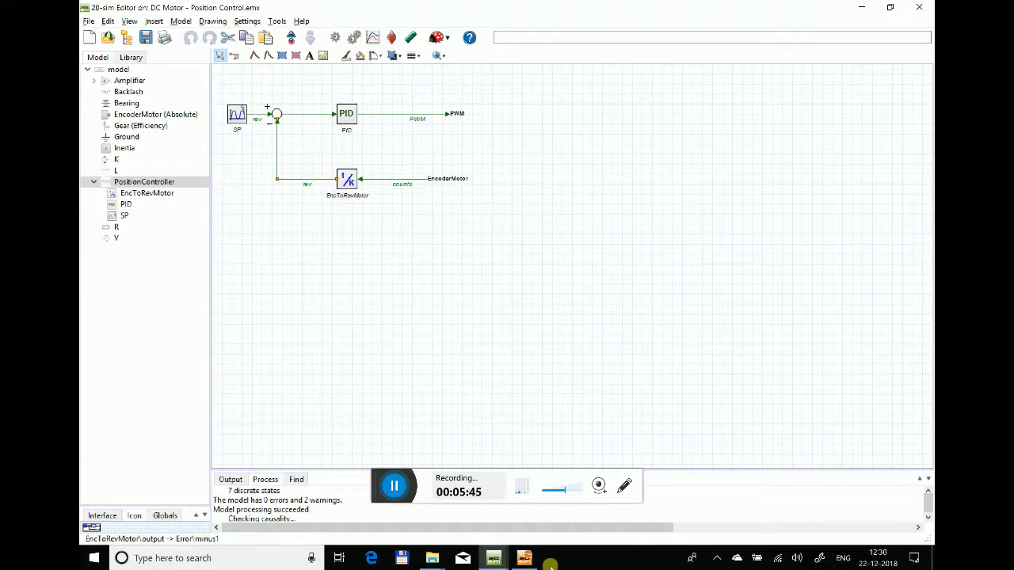
left_click(524, 558)
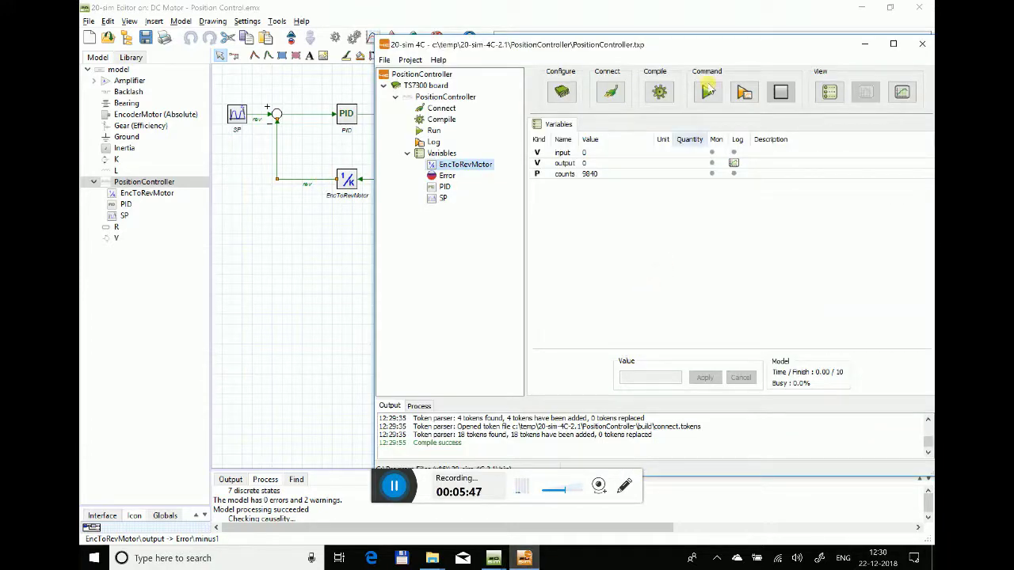
Apply the logger settings and maximize the 20-sim 4C window
left_click(745, 92)
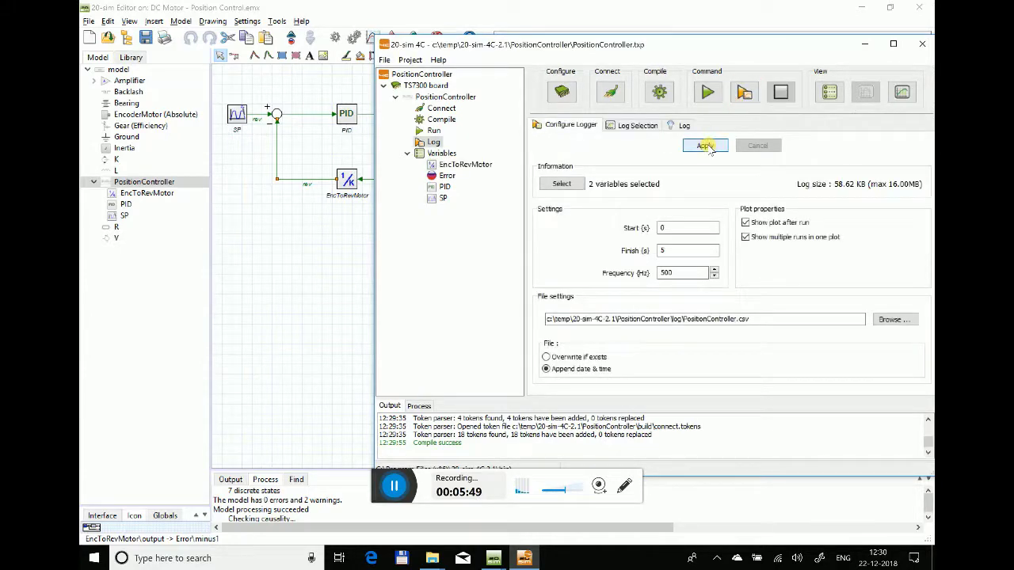
left_click(705, 146)
double_click(723, 47)
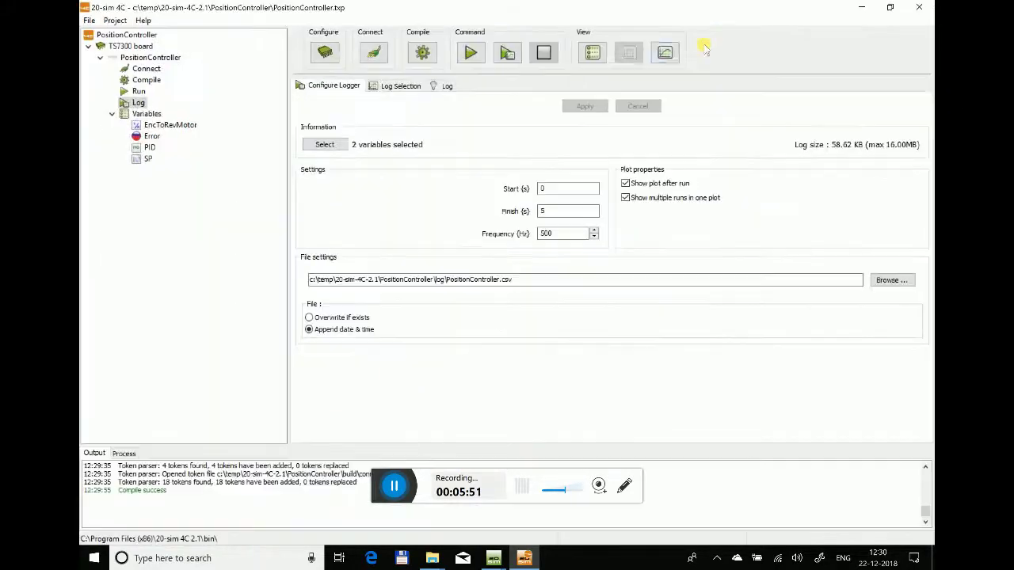
Run PositionController on the board with logging and review the full-screen encoder-versus-setpoint plot
left_click(510, 54)
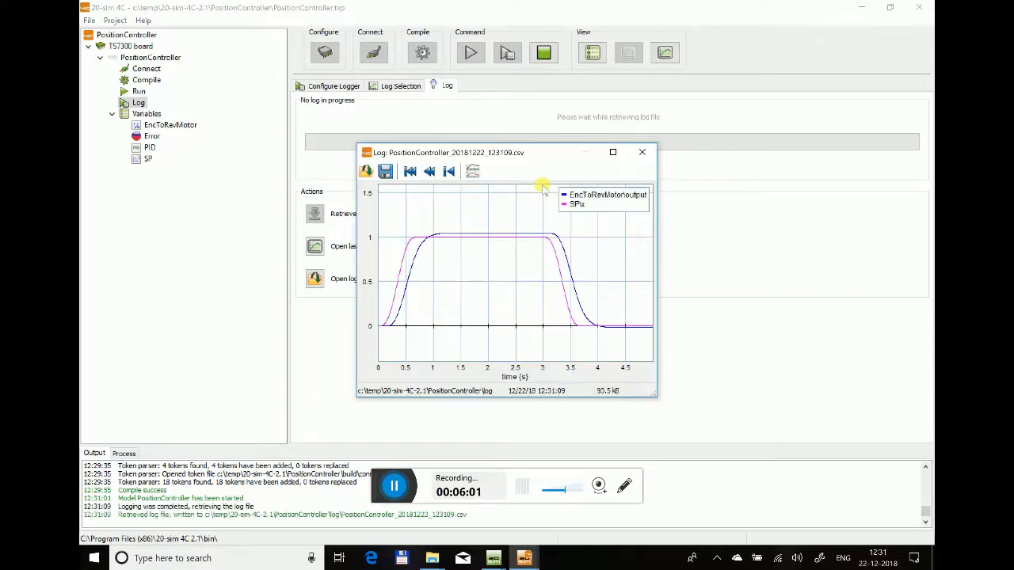
left_click(611, 152)
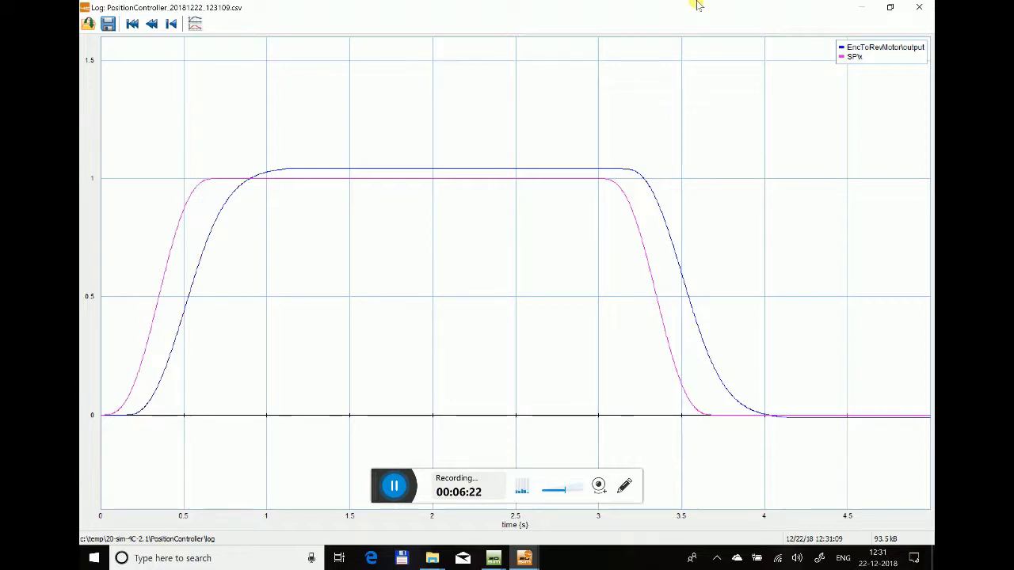
left_click(919, 7)
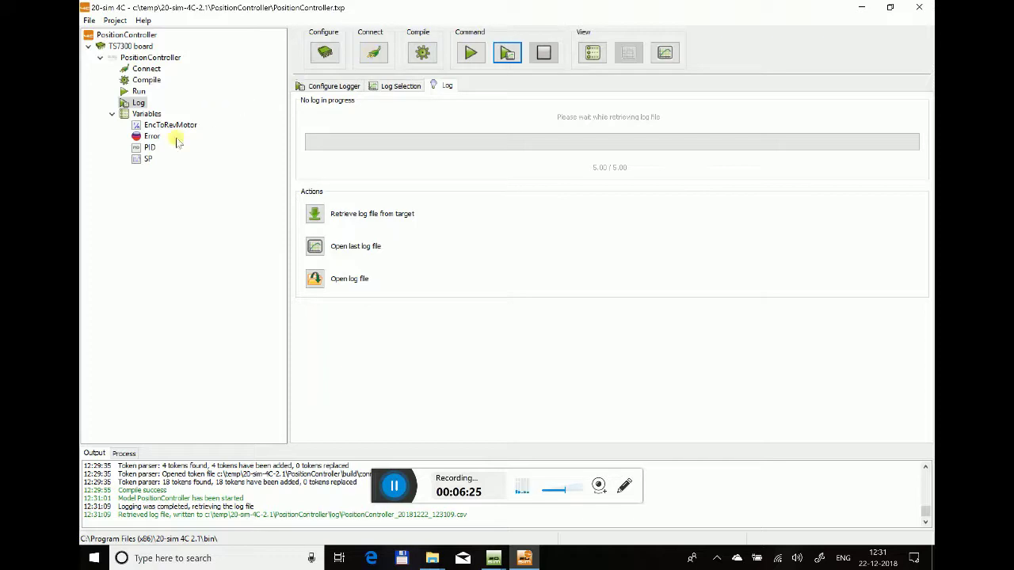
Change the PID variable kp from 1 to 10 and apply it
left_click(149, 151)
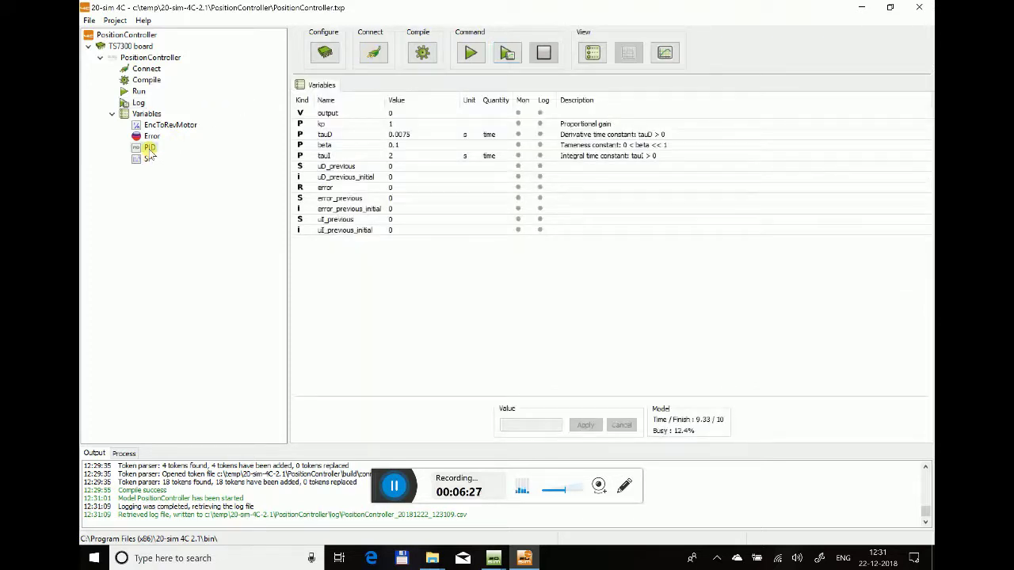
left_click(396, 125)
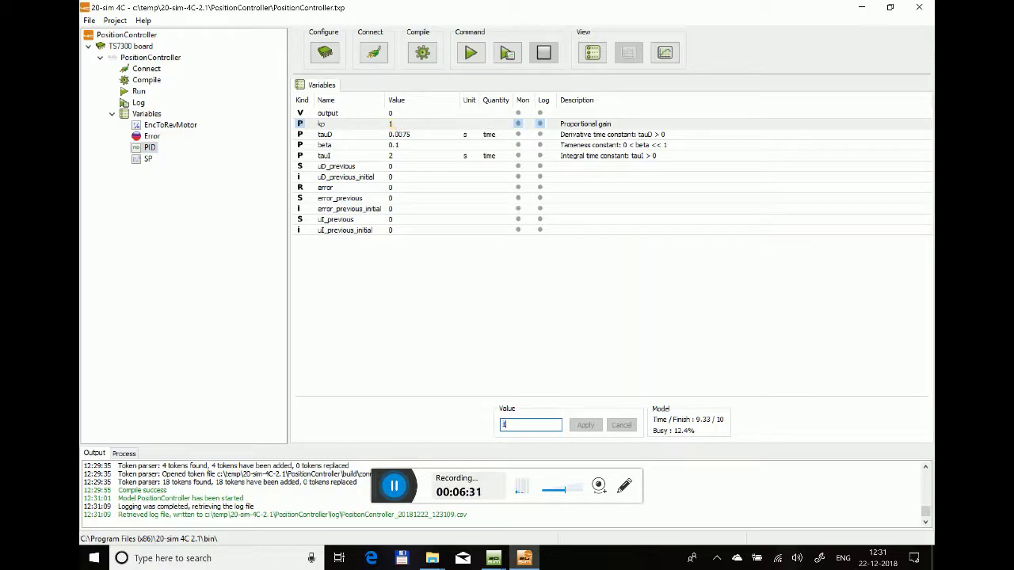
type("0")
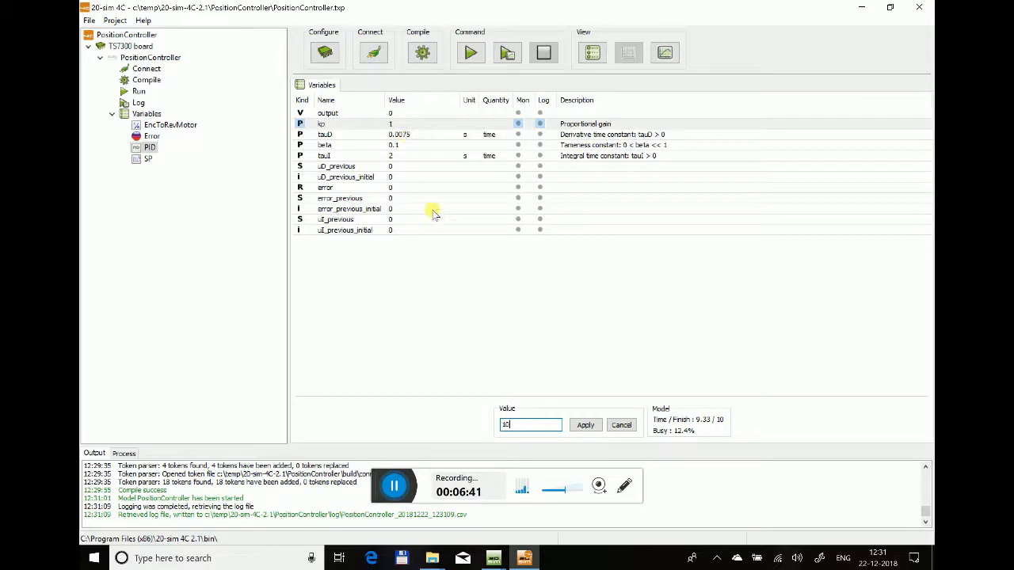
left_click(585, 427)
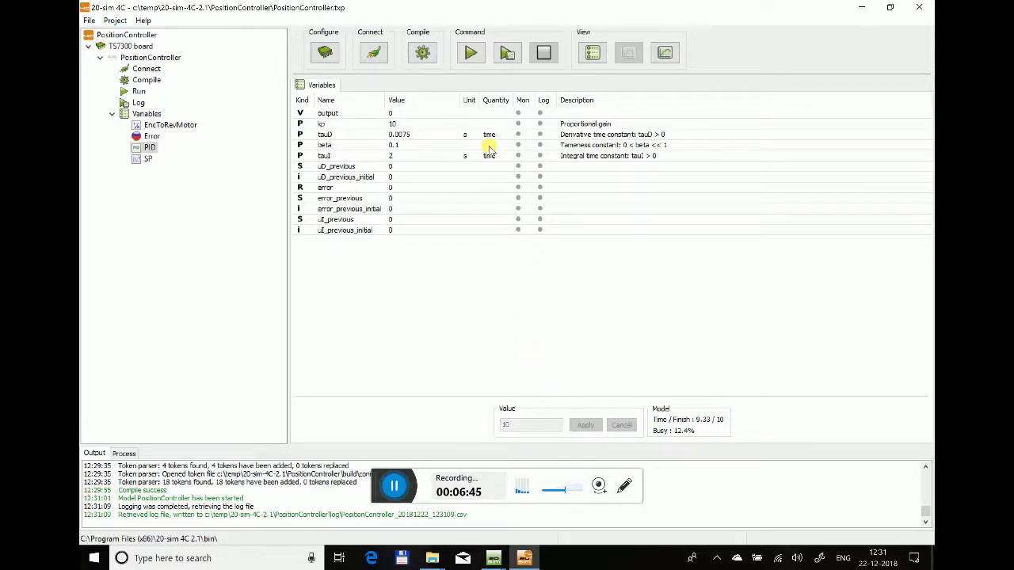
left_click(398, 124)
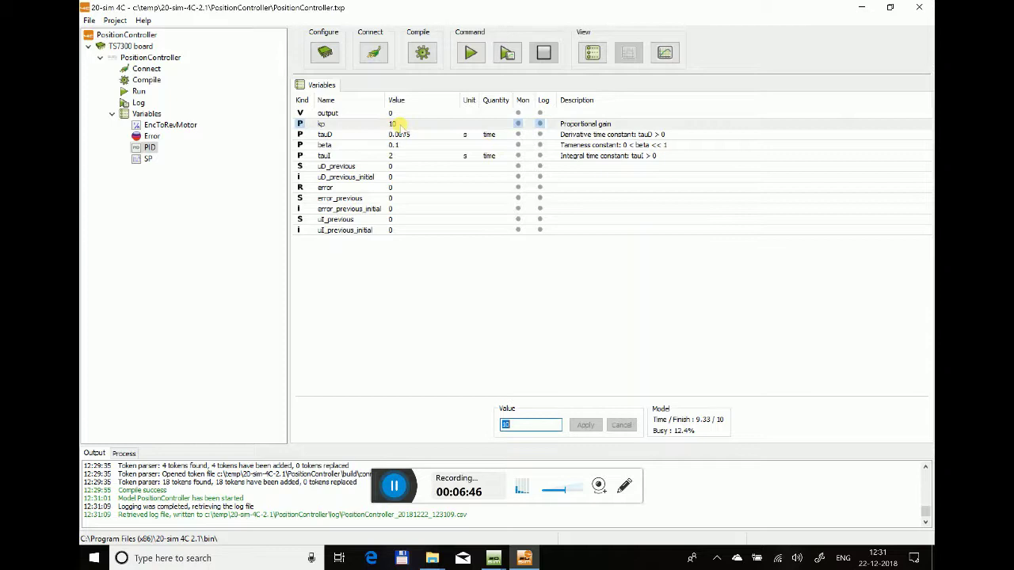
Rerun PositionController with kp 10 and inspect the enlarged log plot of encoder versus setpoint
left_click(507, 52)
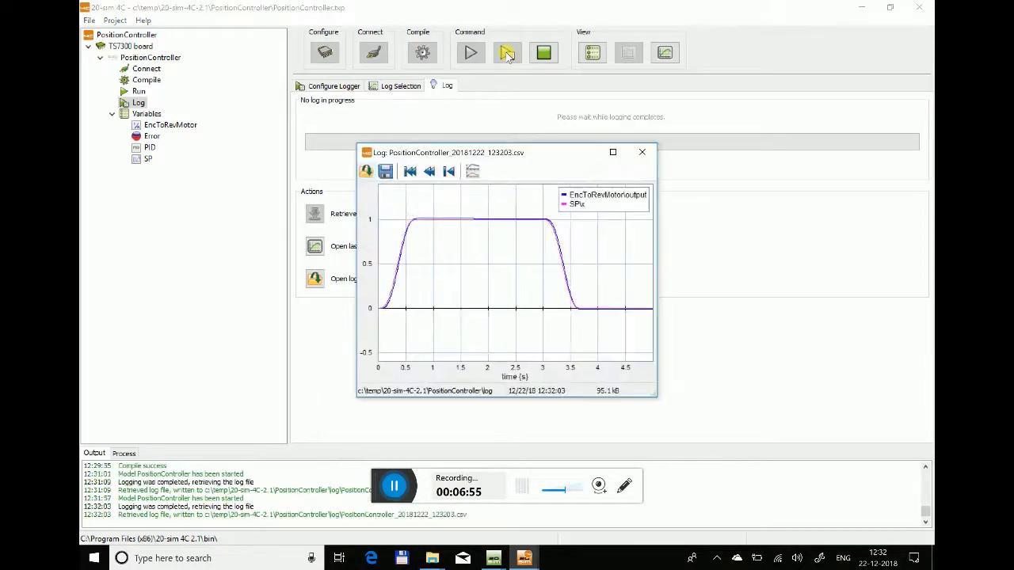
left_click(612, 151)
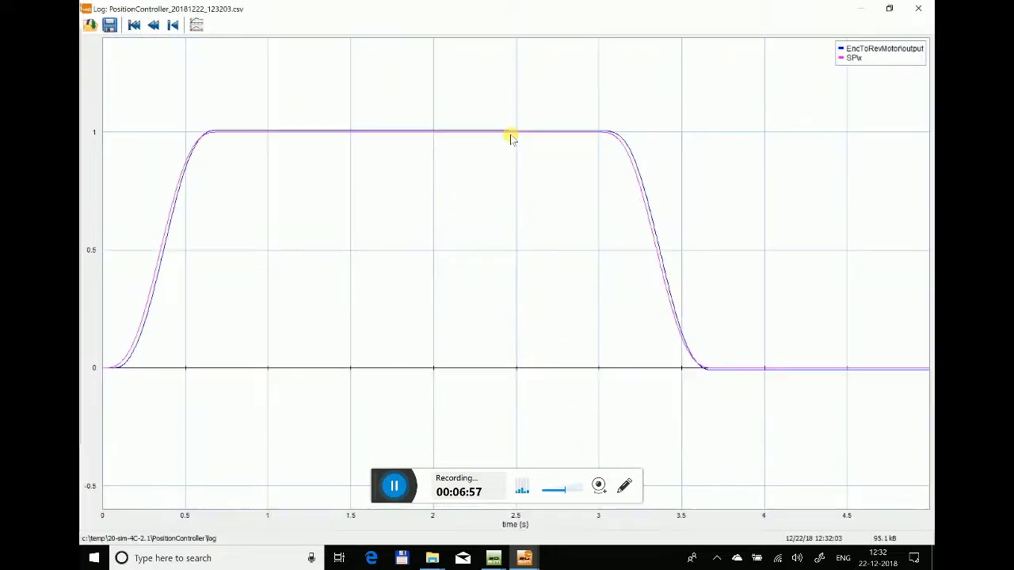
left_click(927, 6)
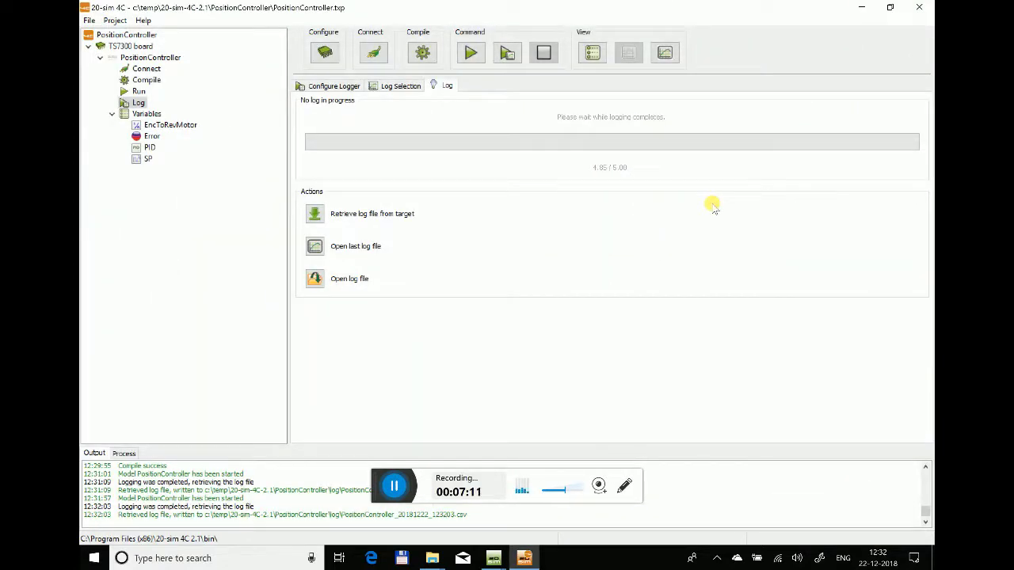